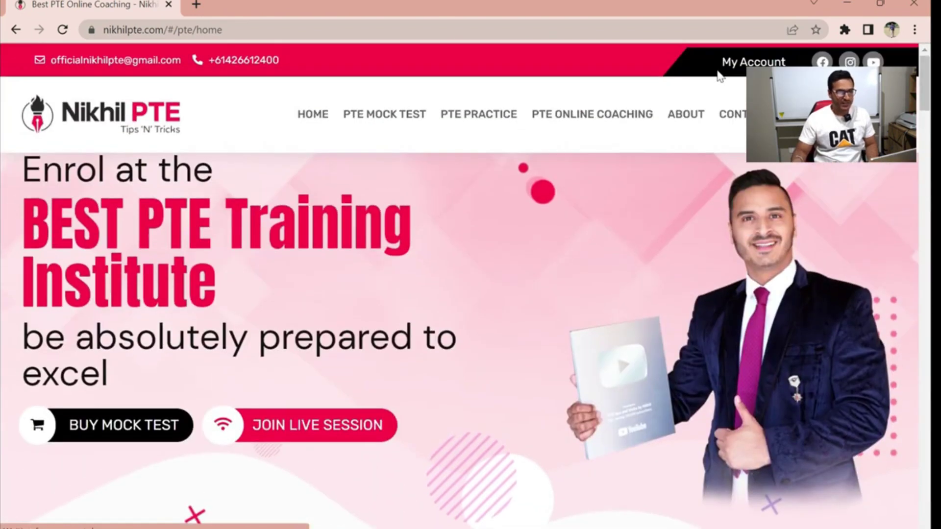
# Open the account dashboard and reload it, checking the available Wi-Fi networks while it loads.
pyautogui.click(724, 66)
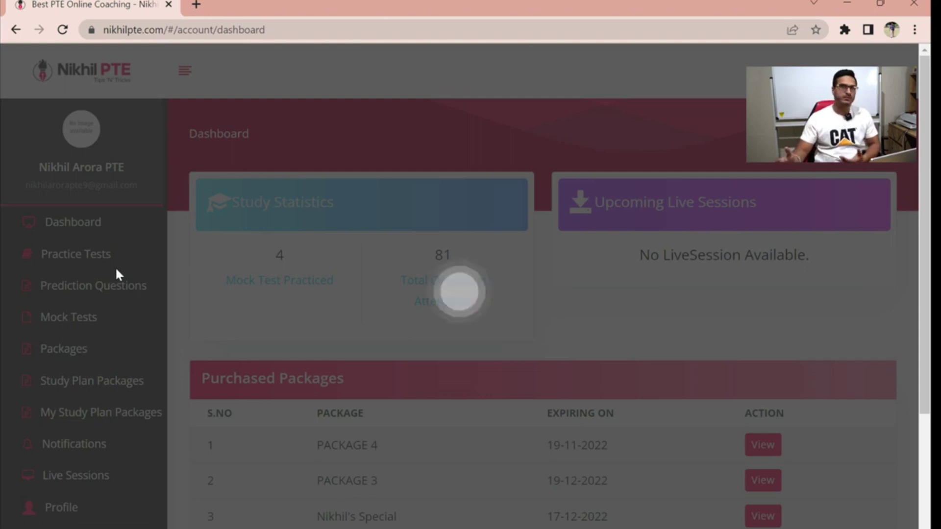
pyautogui.click(62, 30)
pyautogui.press('super+a')
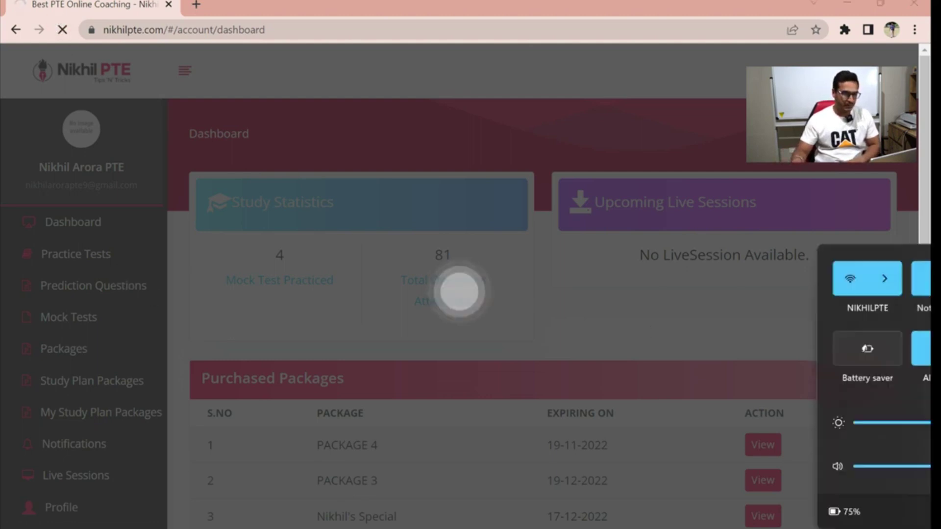
pyautogui.click(736, 277)
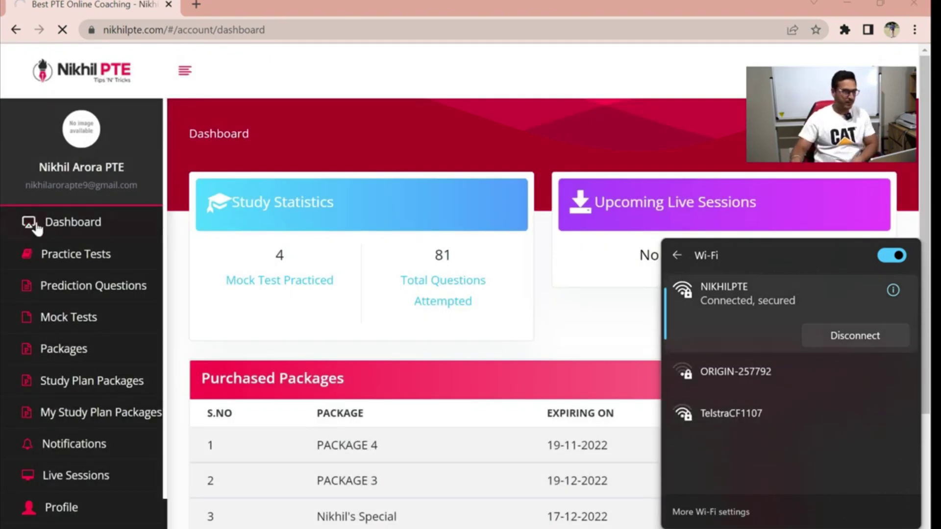
pyautogui.click(97, 245)
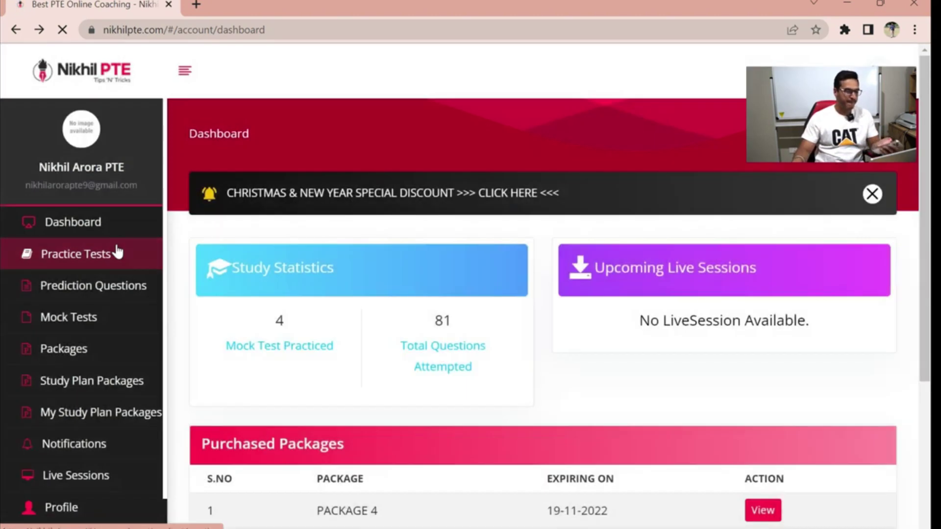
# Open the Practice Tests page, and turn Wi-Fi off and on to connect to the iPhone 12 hotspot.
pyautogui.click(124, 255)
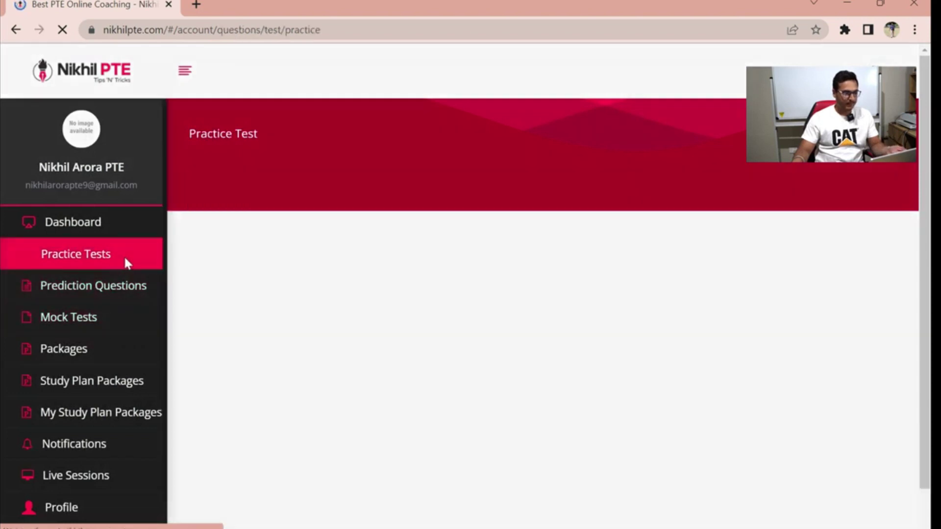
pyautogui.press('super+a')
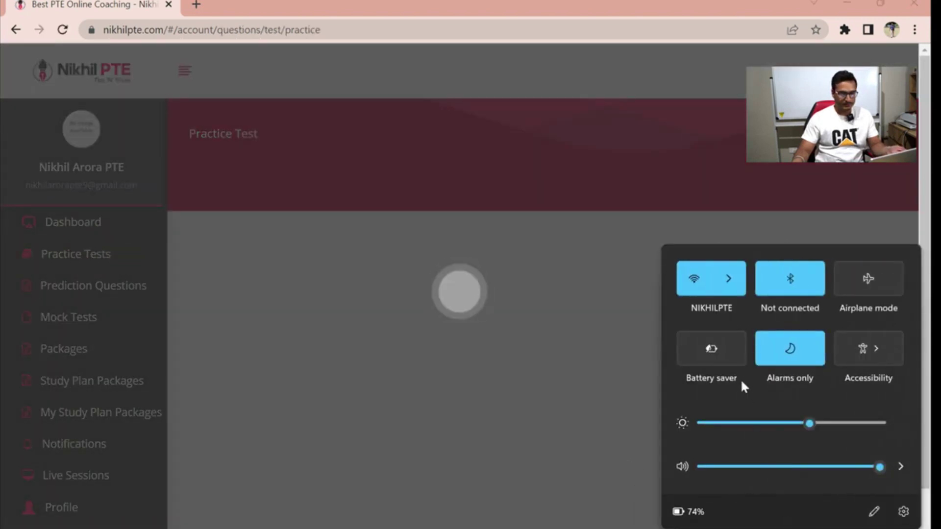
pyautogui.click(731, 288)
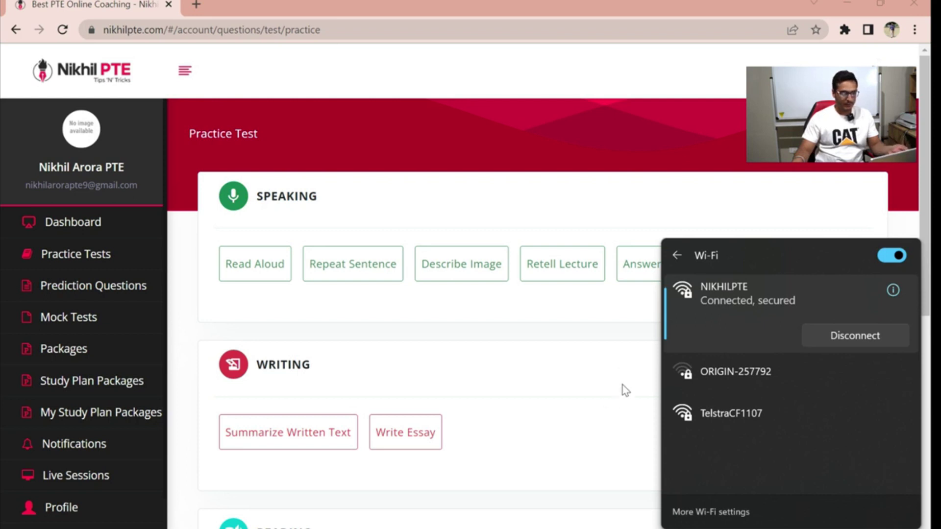
pyautogui.click(892, 256)
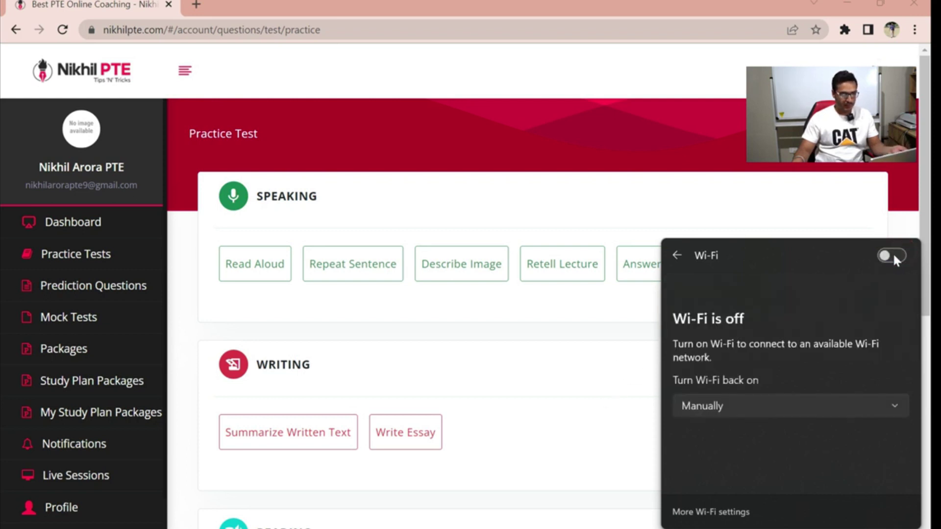
pyautogui.click(892, 255)
pyautogui.click(782, 331)
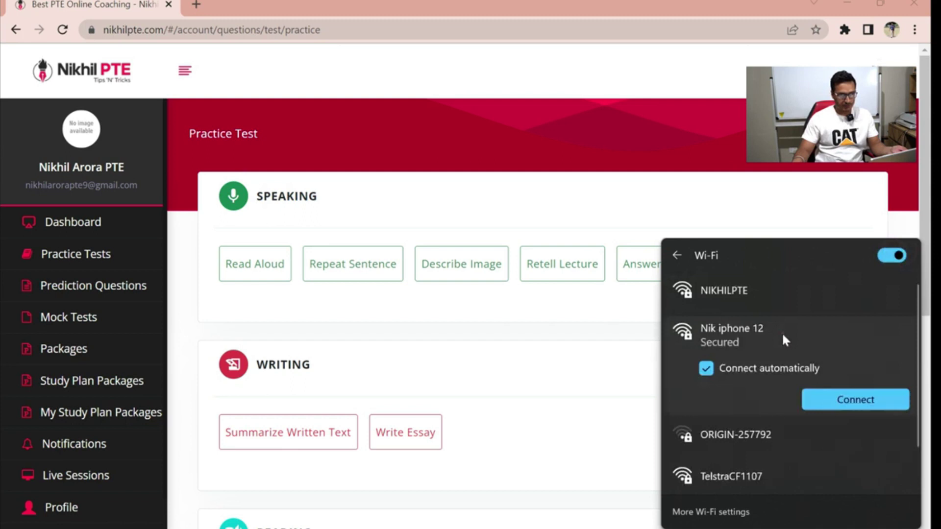
pyautogui.click(867, 406)
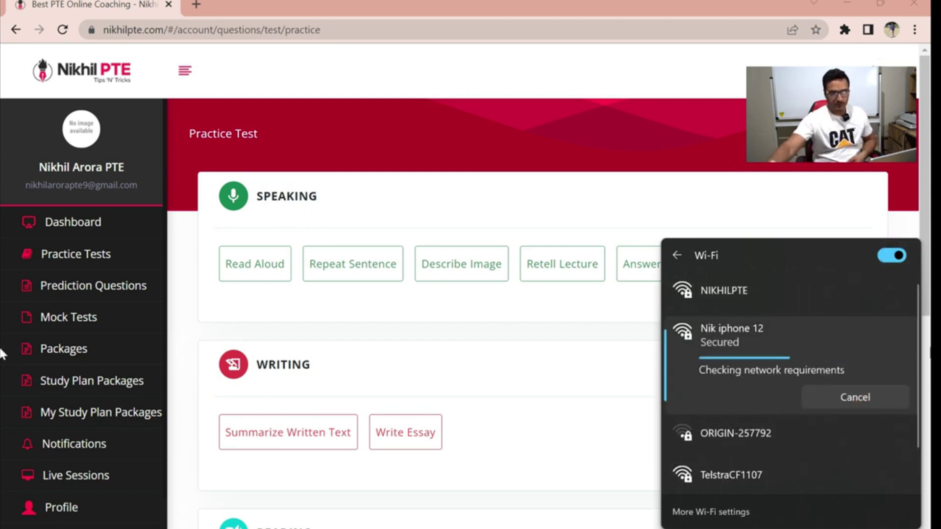
pyautogui.click(515, 387)
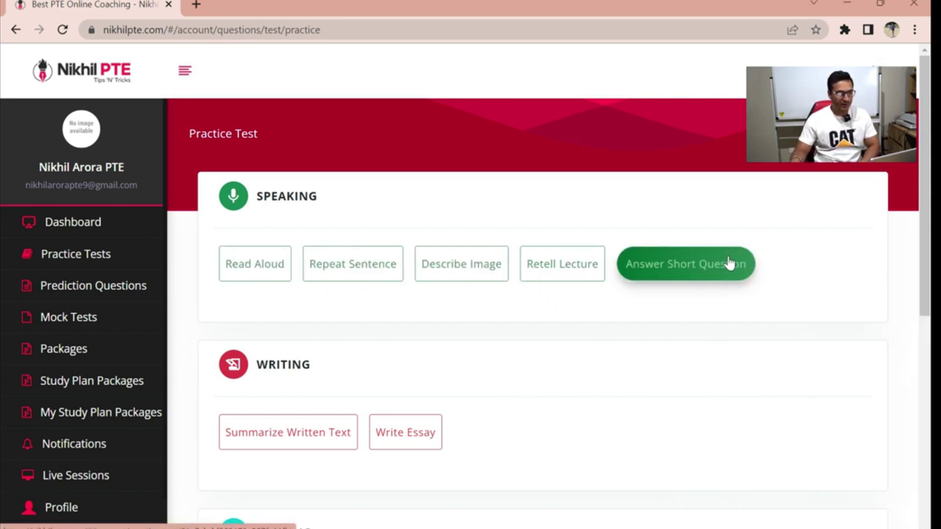
# Open the Summarize Spoken Text questions from the Listening section of the practice tests.
pyautogui.scroll(-3, 715, 341)
pyautogui.scroll(-1, 716, 342)
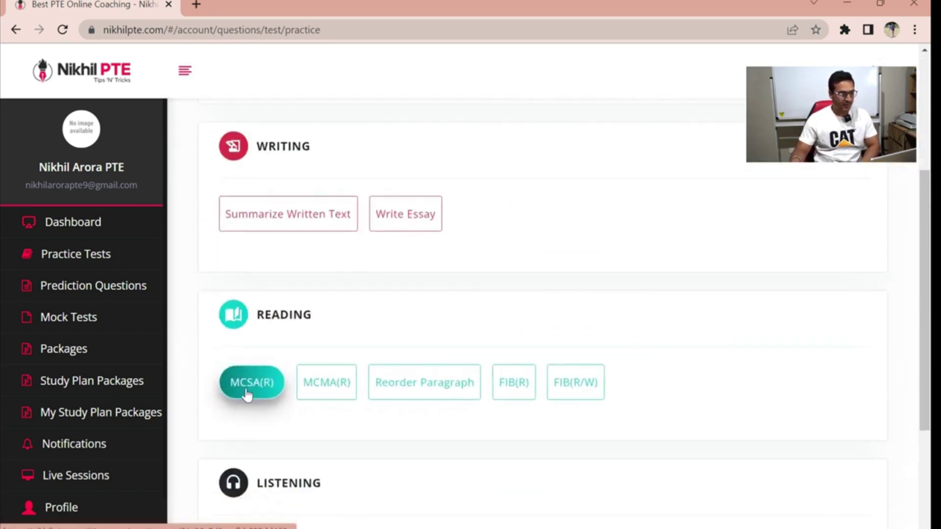
pyautogui.scroll(-3, 603, 392)
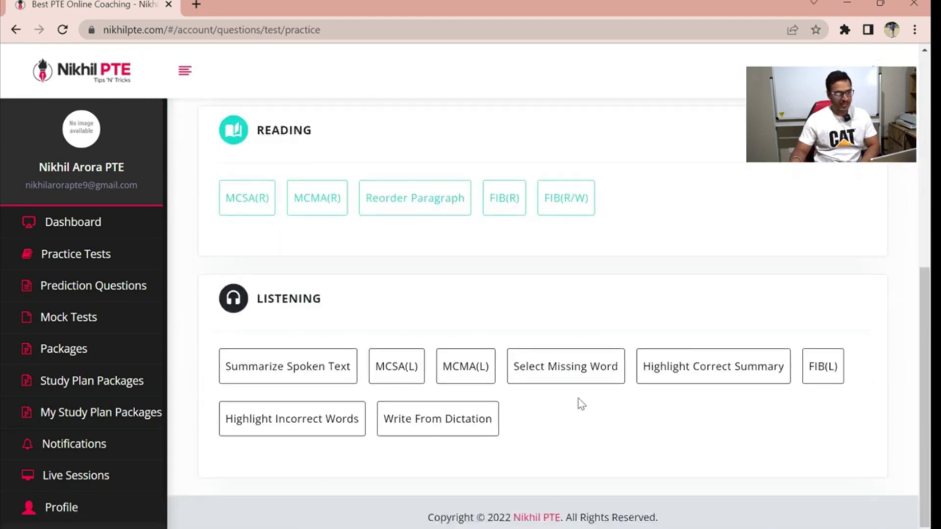
pyautogui.click(305, 370)
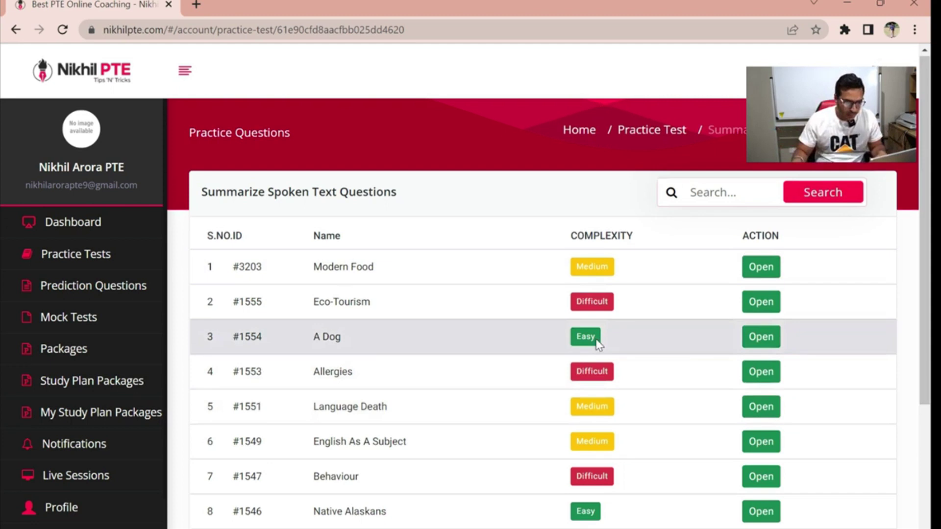
# Open the Talent War question (#1461) from the second page of the question list.
pyautogui.scroll(-3, 597, 343)
pyautogui.click(848, 456)
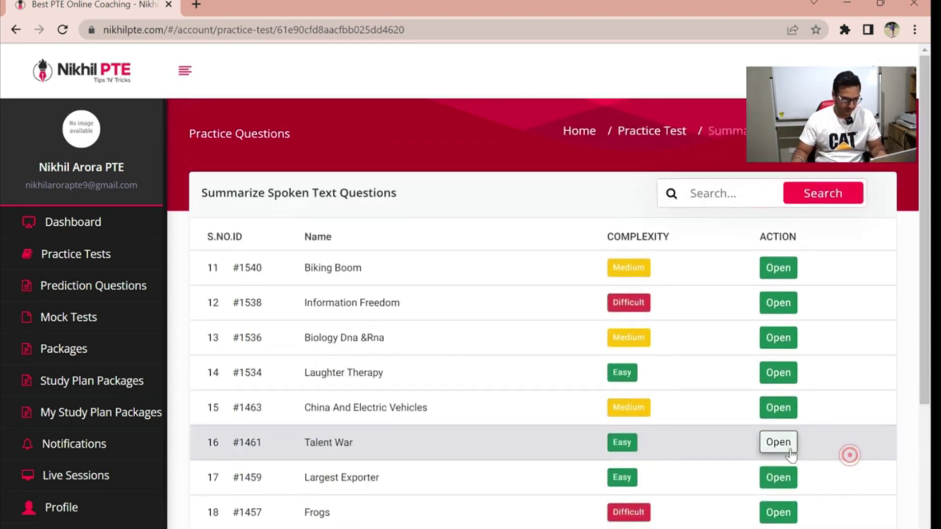
pyautogui.scroll(-1, 575, 387)
pyautogui.scroll(-3, 575, 386)
pyautogui.click(777, 267)
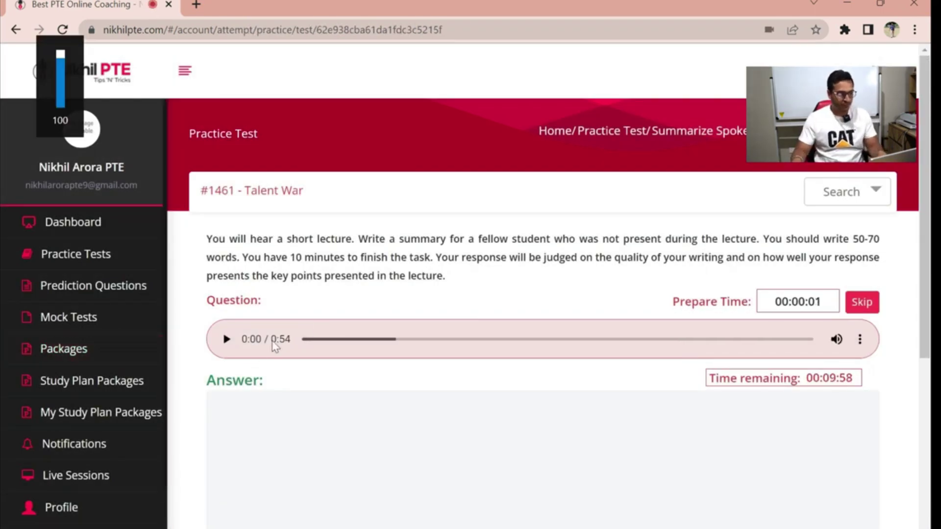
# Note "talent war, 1990. talent shortage," in the answer box while the lecture plays.
pyautogui.scroll(-4, 367, 343)
pyautogui.click(338, 250)
pyautogui.scroll(1, 338, 250)
pyautogui.write('talent war, 199')
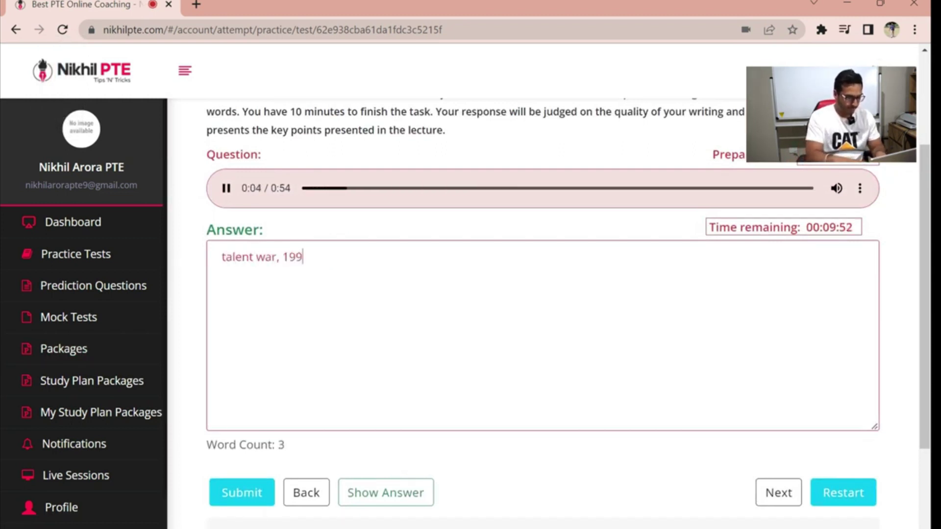
pyautogui.write('0. tale')
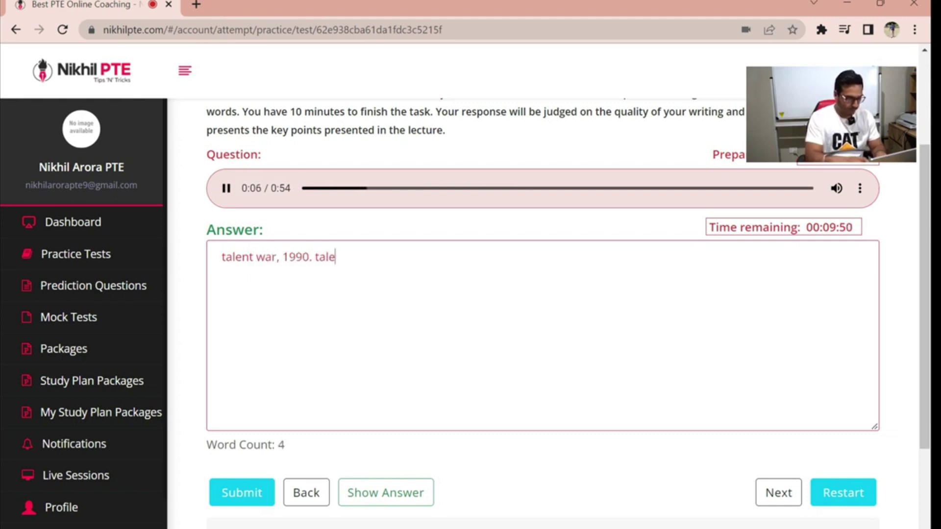
pyautogui.write('nt shortage,')
# Add a second line of notes reading "co shortage, yound people ot unive,".
pyautogui.press('Return')
pyautogui.write('co ')
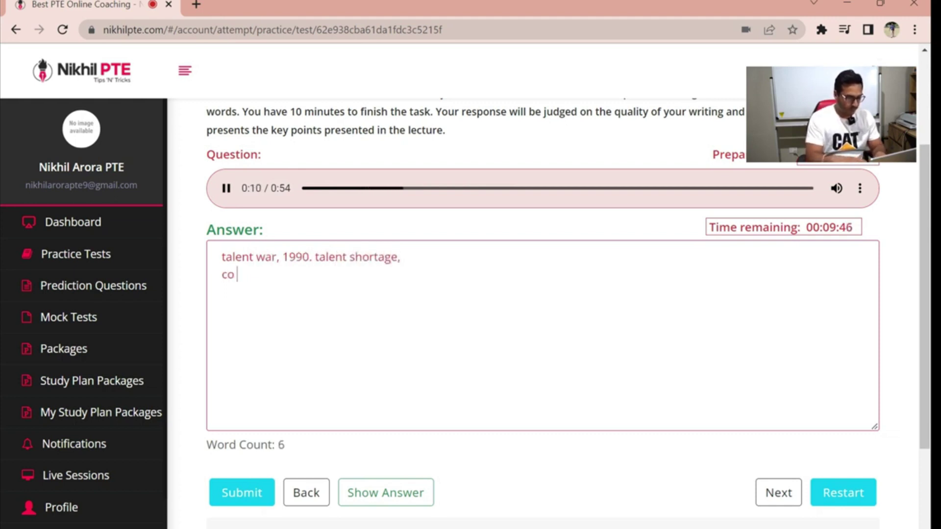
pyautogui.write('shortage')
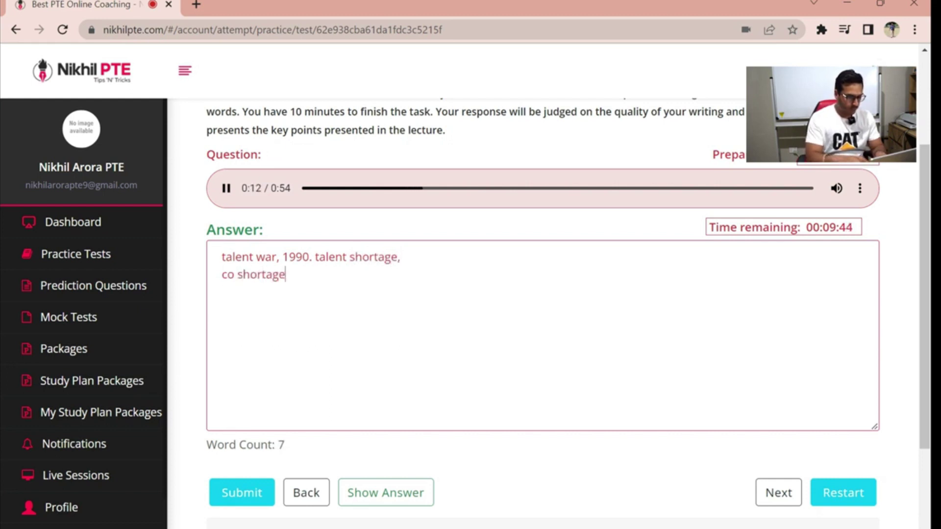
pyautogui.write(', yound people ot unive,')
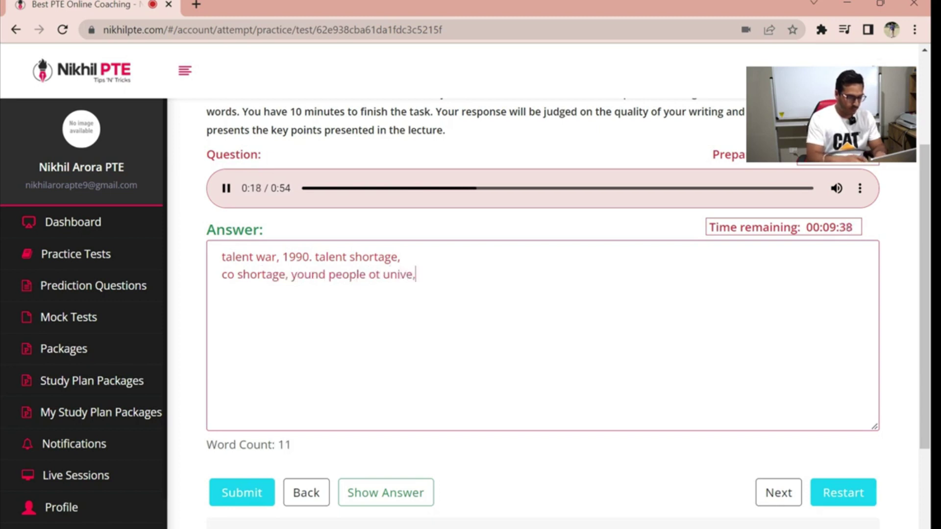
# Add a third line of notes reading "they compete with local students, makes emplyee and hugher income,".
pyautogui.press('Return')
pyautogui.write('they compete with local students, makes emplyee and ')
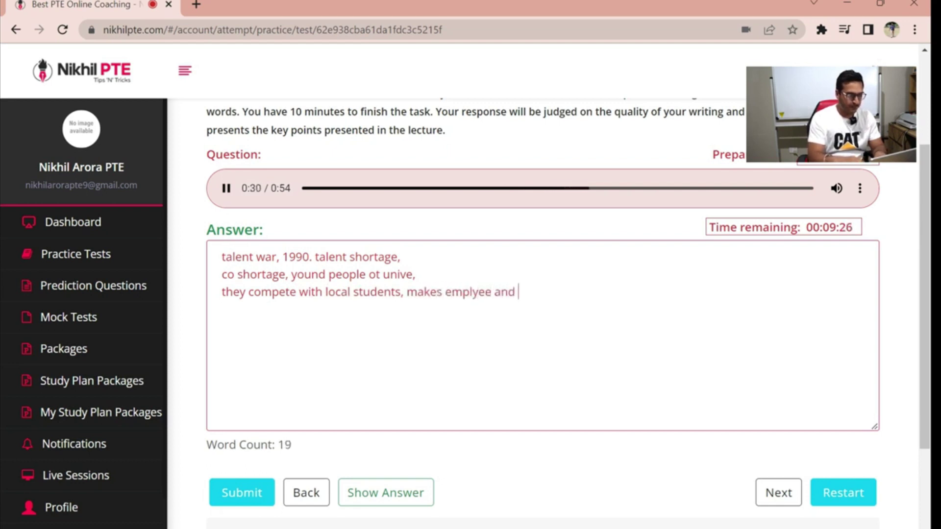
pyautogui.write('hugher')
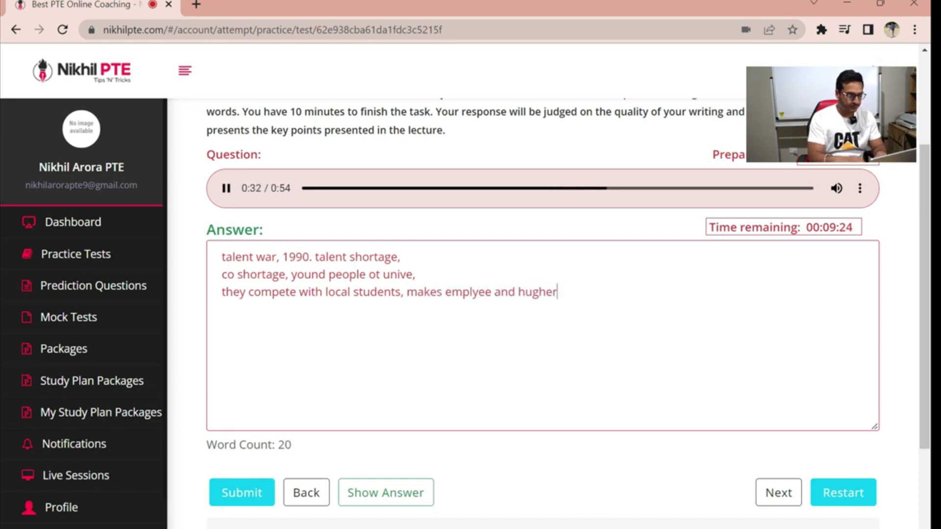
pyautogui.write(' income,')
# Add a fourth line of notes reading "talent demand, less supplier worker,".
pyautogui.press('Return')
pyautogui.write('firts')
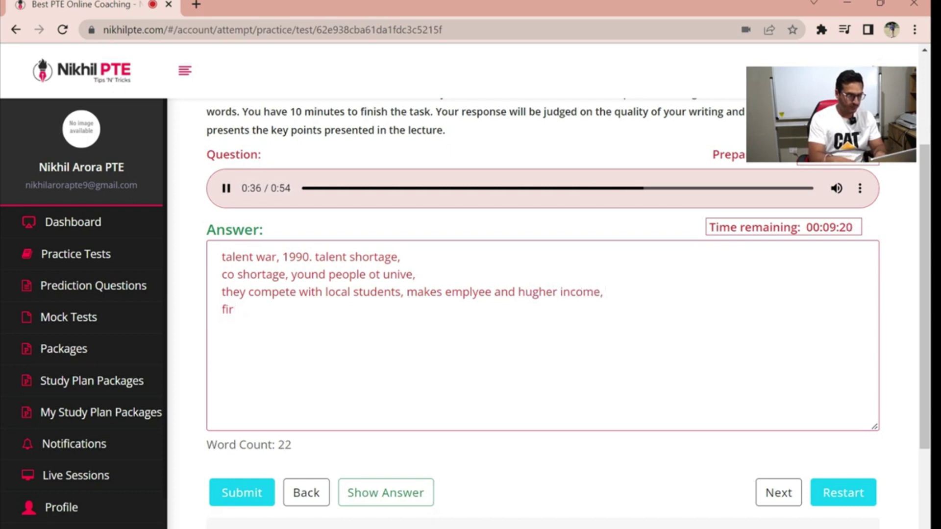
pyautogui.press('BackSpace')
pyautogui.write('talent demand,')
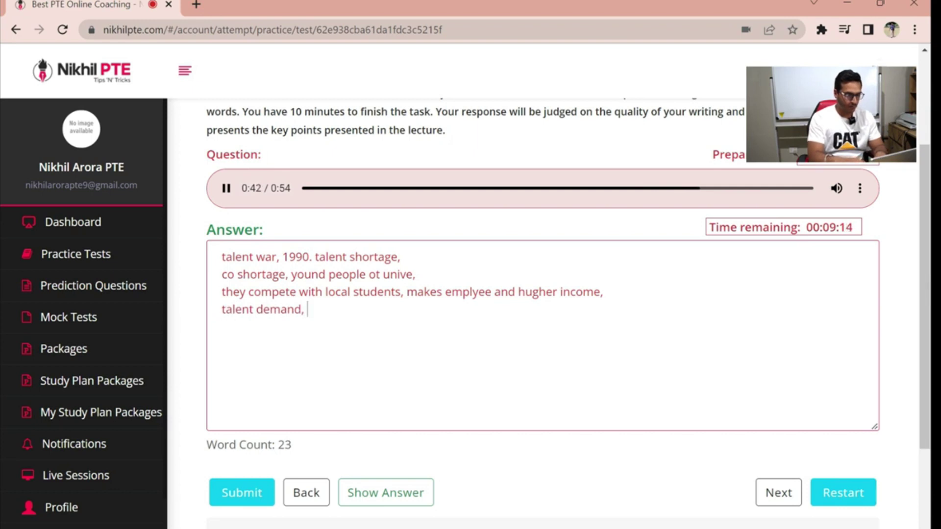
pyautogui.write(' less ')
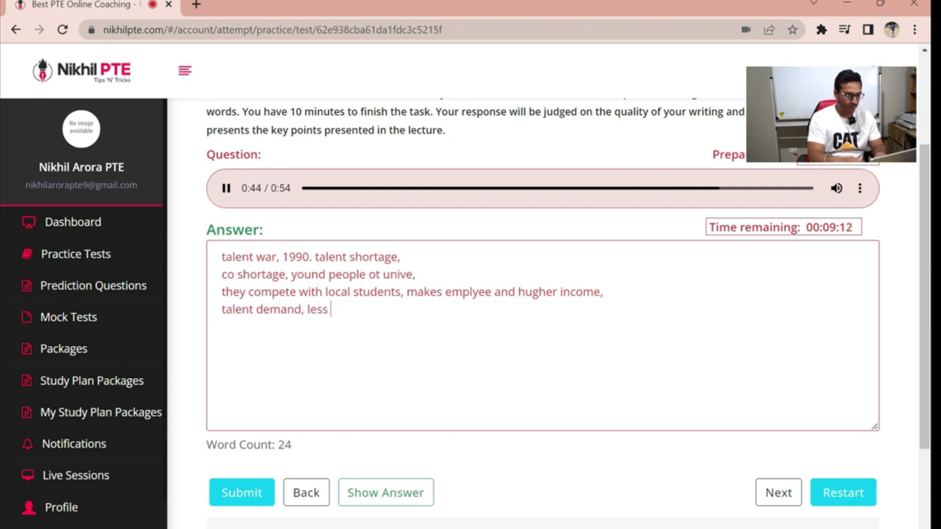
pyautogui.write('supplier')
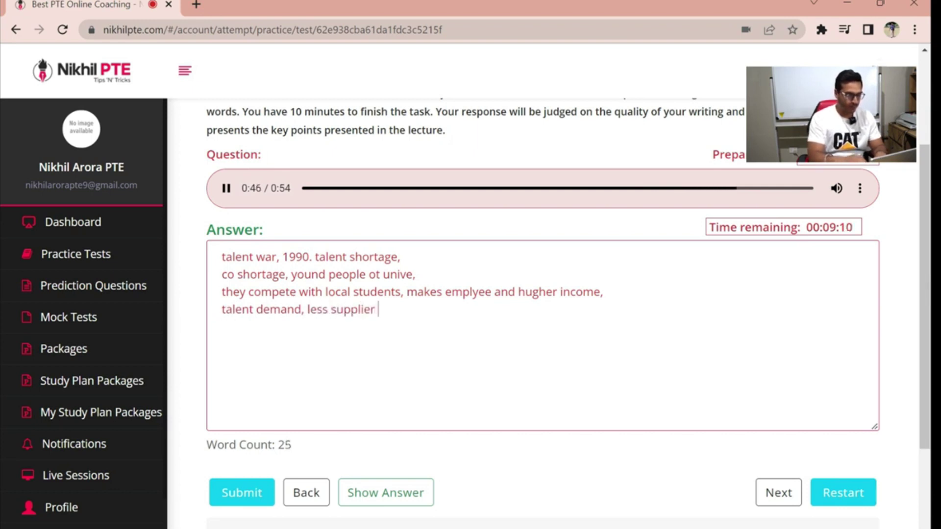
pyautogui.write(' worker, ')
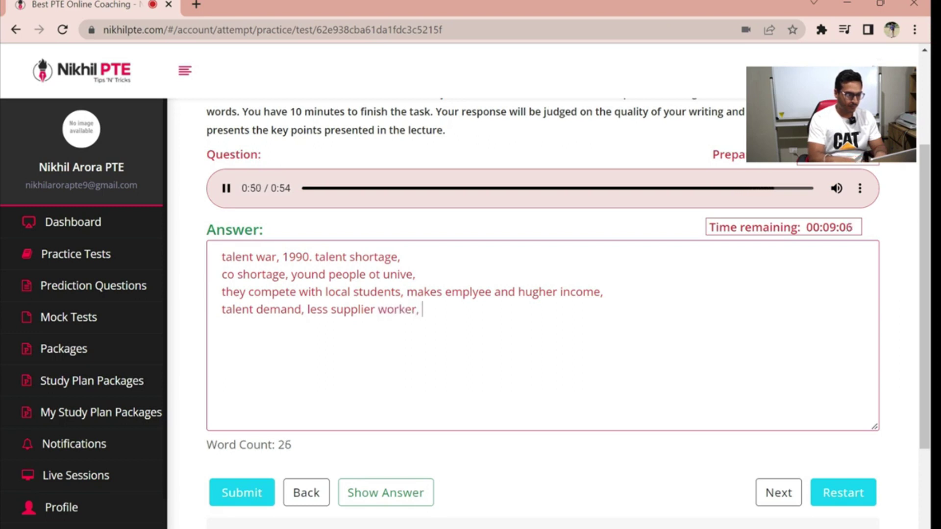
# Append "misa\\\" to the fourth line and note "mimatch con needs" on a new line.
pyautogui.write('misa')
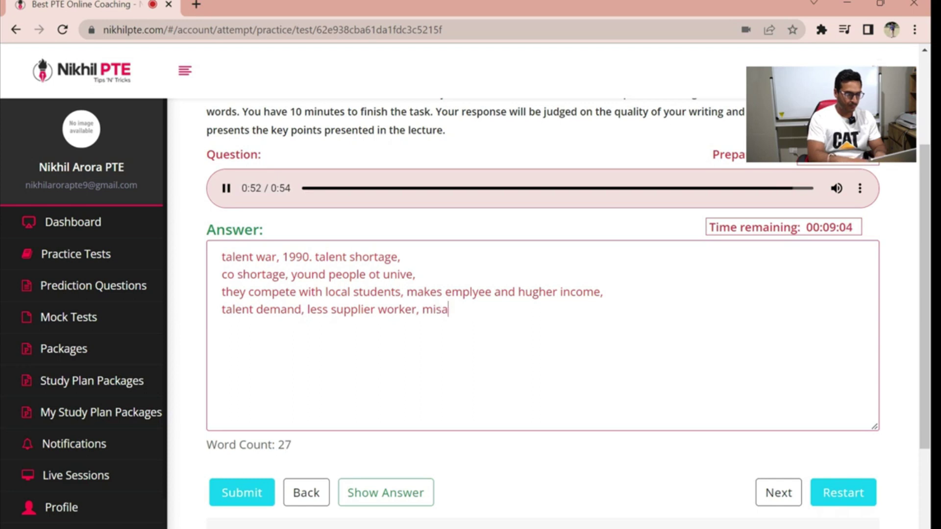
pyautogui.write('\\\\\\ m')
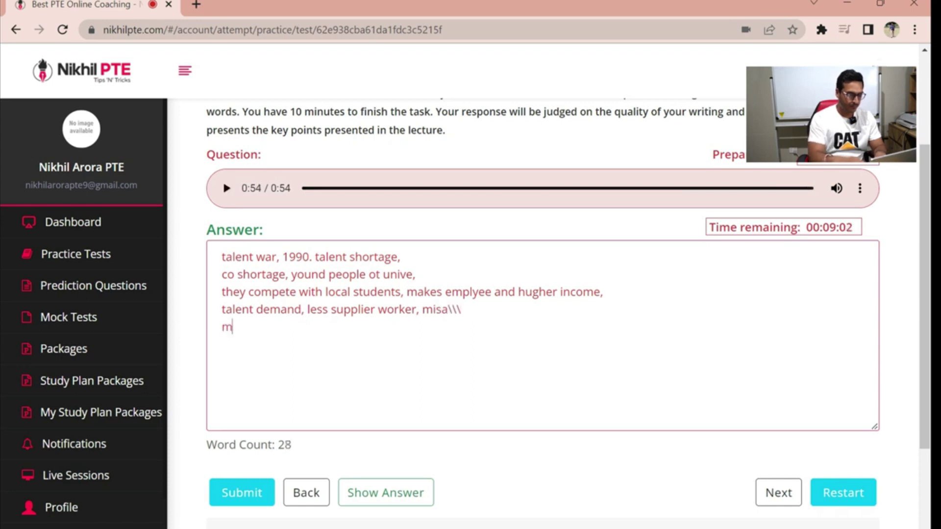
pyautogui.write('imatch ')
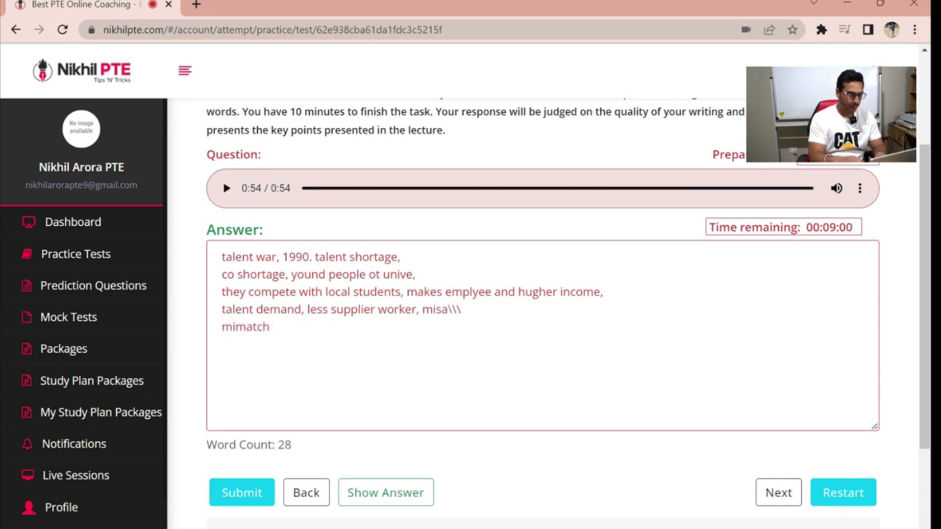
pyautogui.write('con needs')
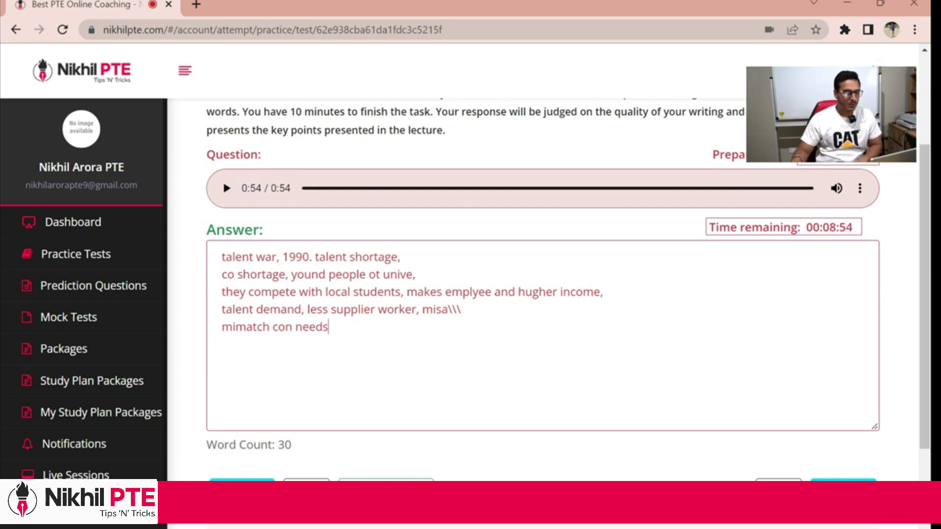
# Review the phrase "they compete with local students" in the third line of the notes.
pyautogui.click(220, 292)
pyautogui.moveTo(220, 291); pyautogui.dragTo(389, 291)
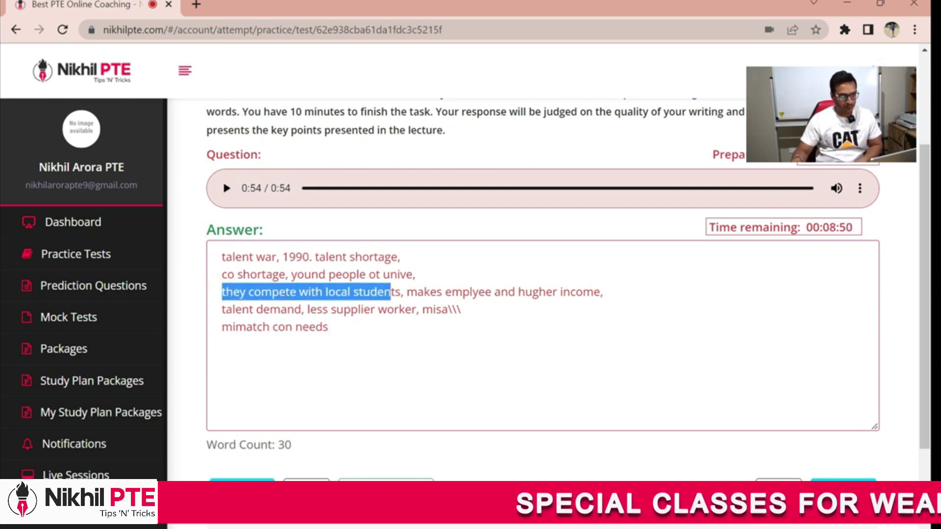
pyautogui.click(336, 291)
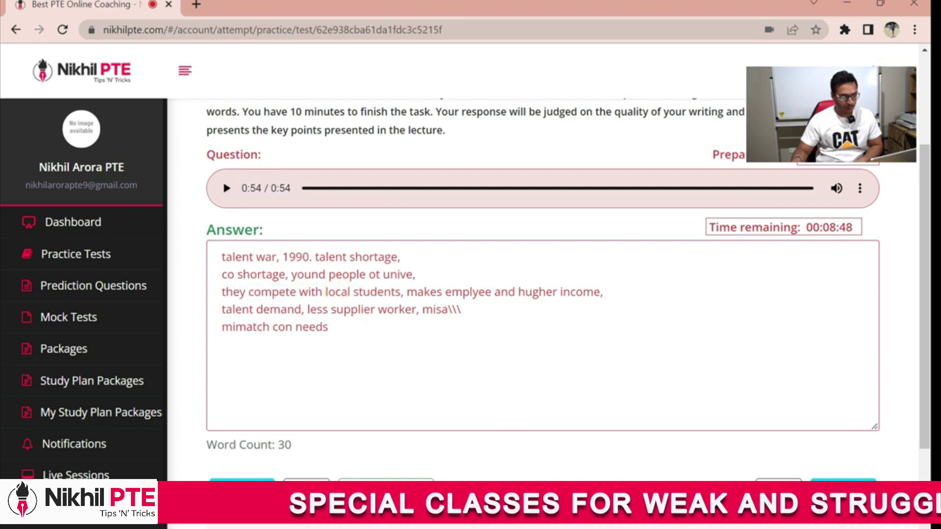
pyautogui.moveTo(222, 292); pyautogui.dragTo(406, 292)
pyautogui.click(386, 336)
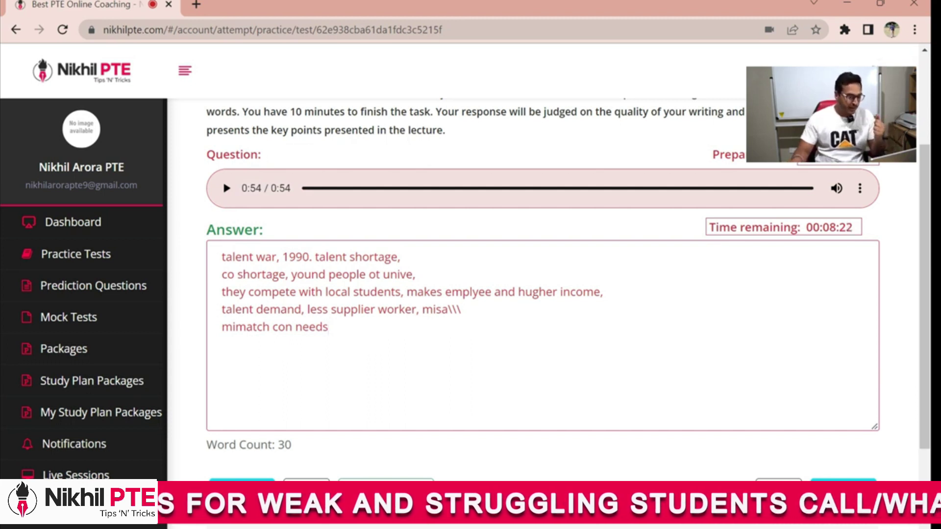
# Delete the last two lines of notes, from "talent demand" through "mimatch con needs".
pyautogui.hotkey('shift', 'Home')
pyautogui.hotkey('shift', 'Up')
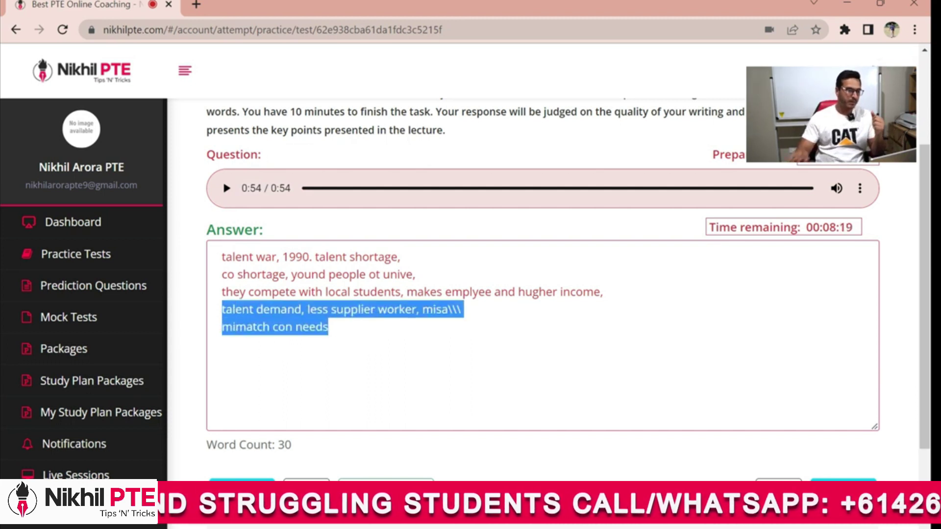
pyautogui.press('BackSpace')
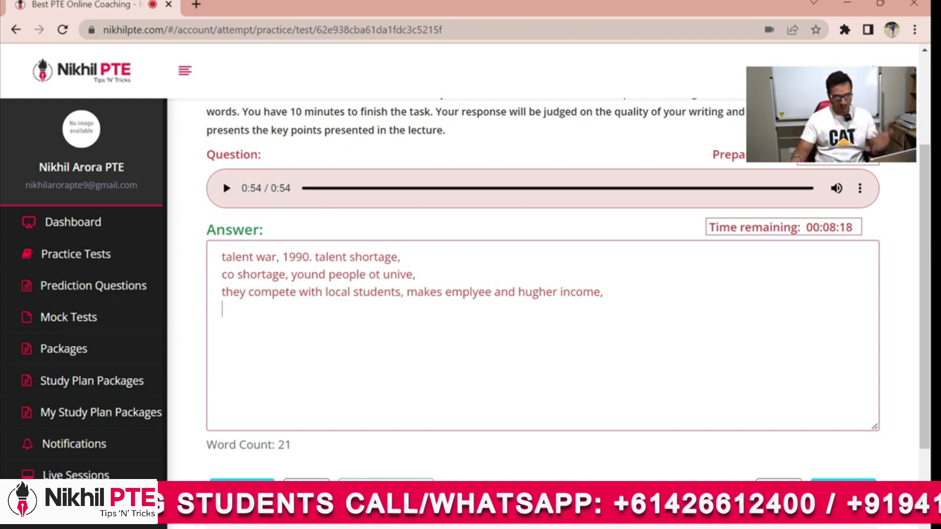
# Insert two line breaks above the notes and begin the summary on the first line with "T".
pyautogui.click(217, 255)
pyautogui.press('Return')
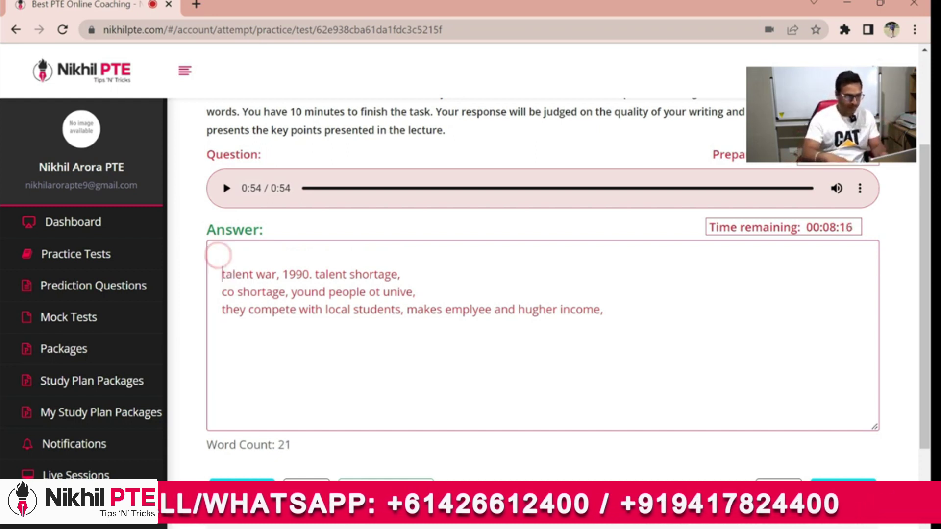
pyautogui.press('Return')
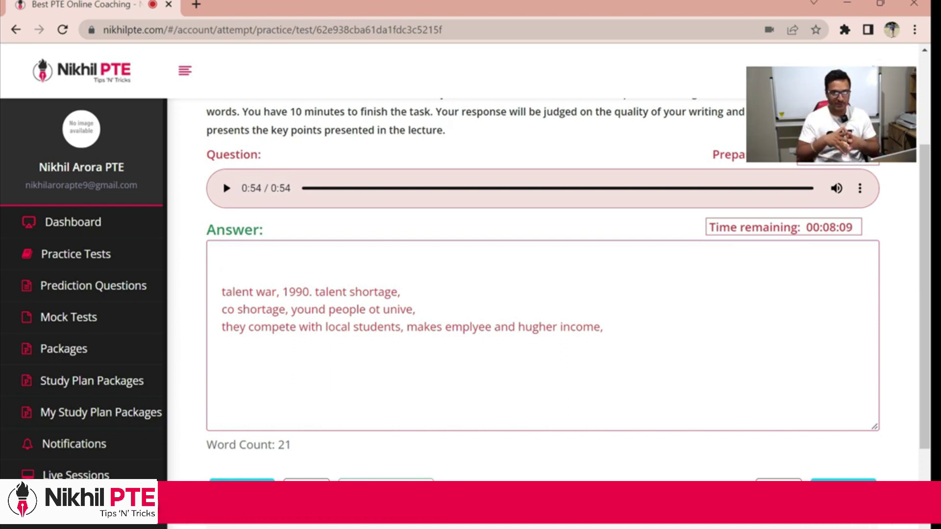
pyautogui.write('T')
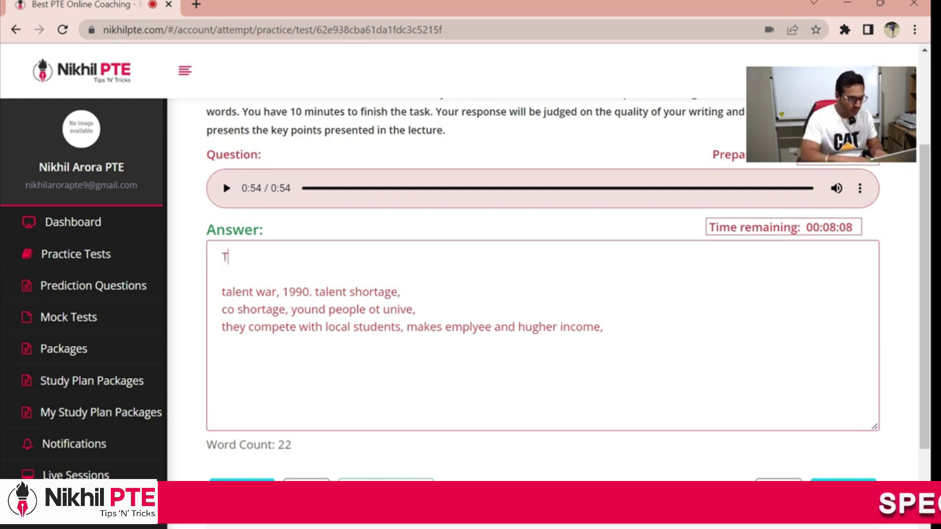
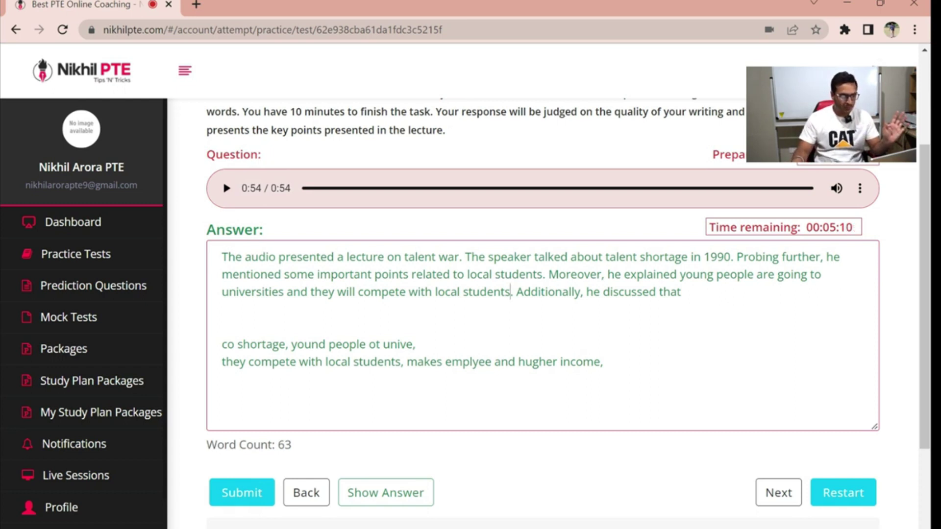
# Compare the two mentions of "local students" in the summary.
pyautogui.moveTo(467, 274); pyautogui.dragTo(543, 275)
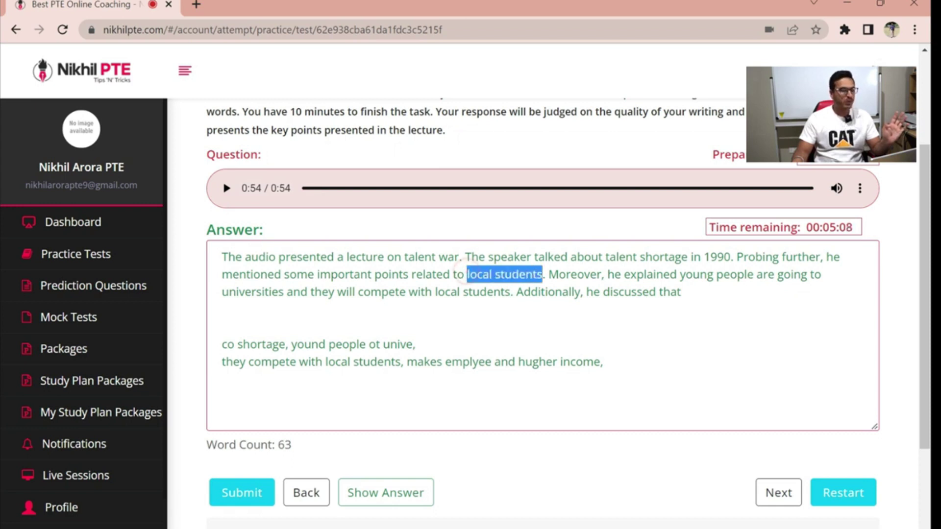
pyautogui.click(543, 274)
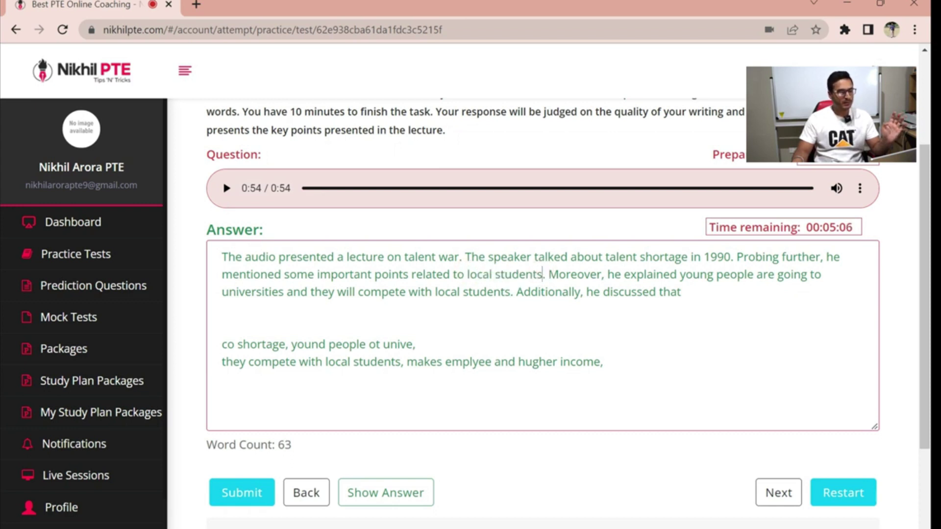
pyautogui.moveTo(435, 292); pyautogui.dragTo(504, 292)
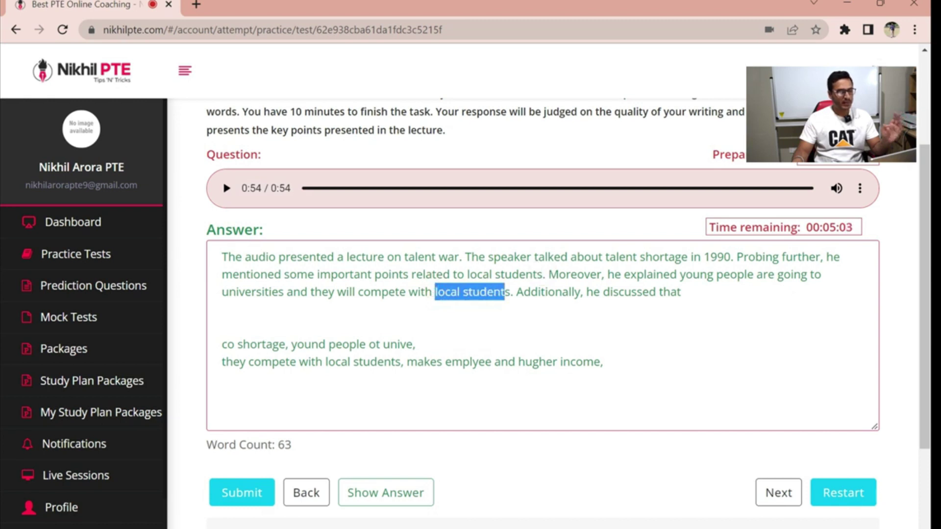
pyautogui.click(579, 342)
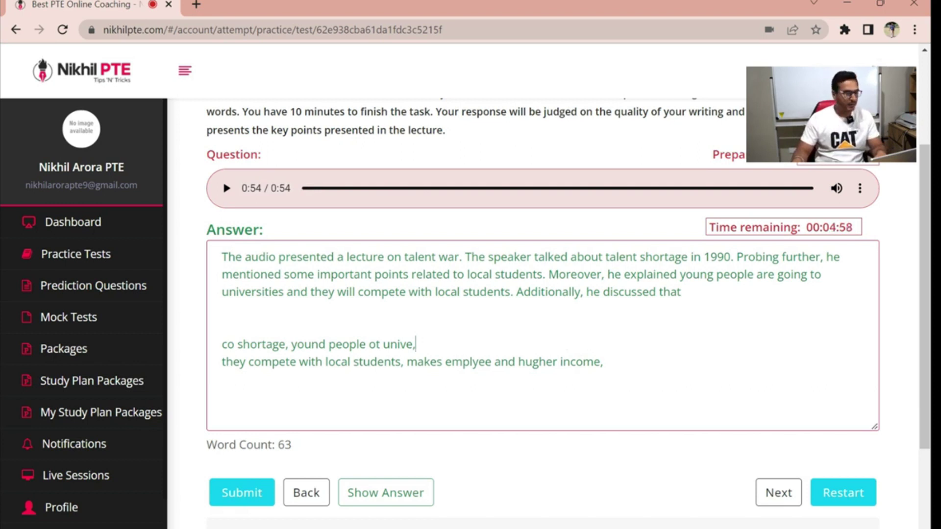
# Replace "that" at the end of the "Additionally, he discussed" sentence with "higher income, and company shortage.".
pyautogui.click(712, 292)
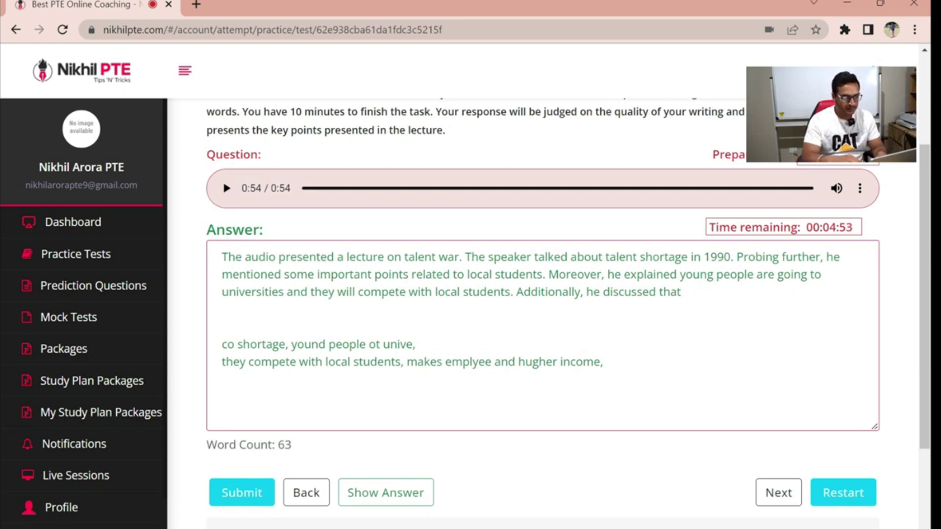
pyautogui.write('hih')
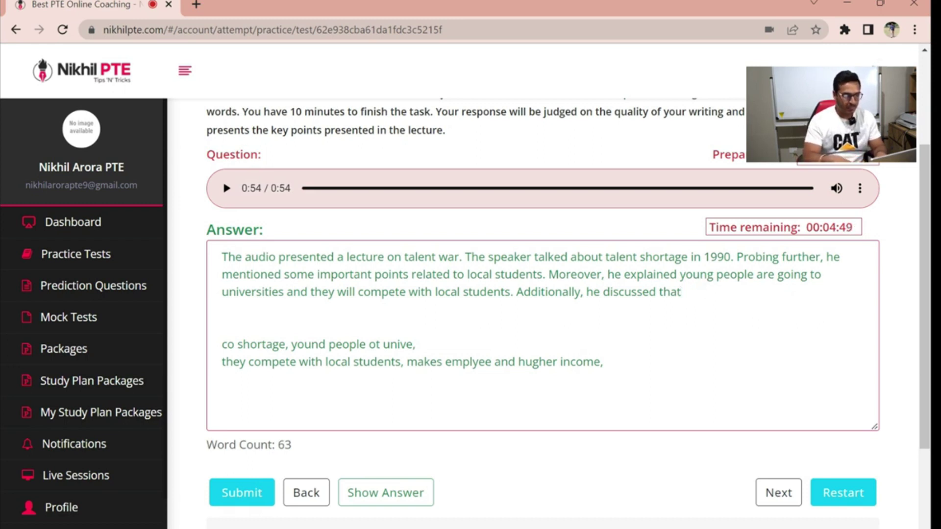
pyautogui.write('ig')
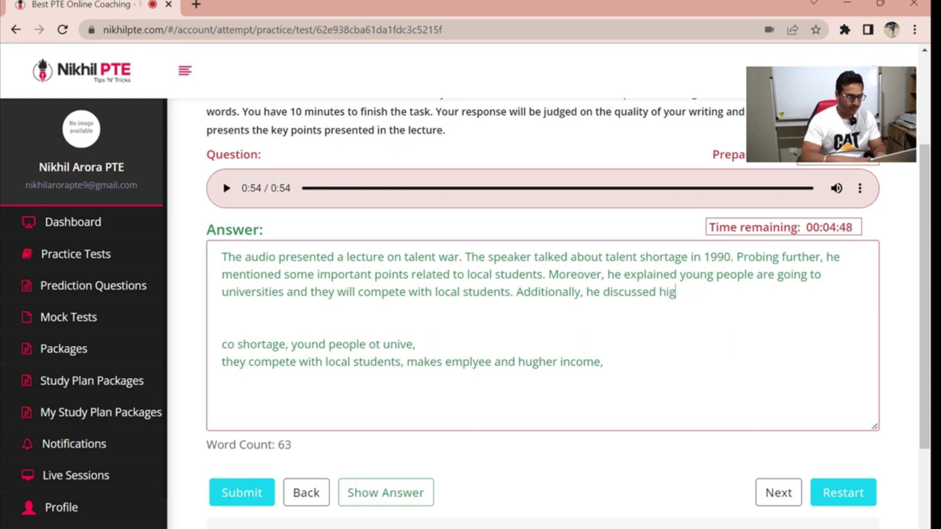
pyautogui.write('her income')
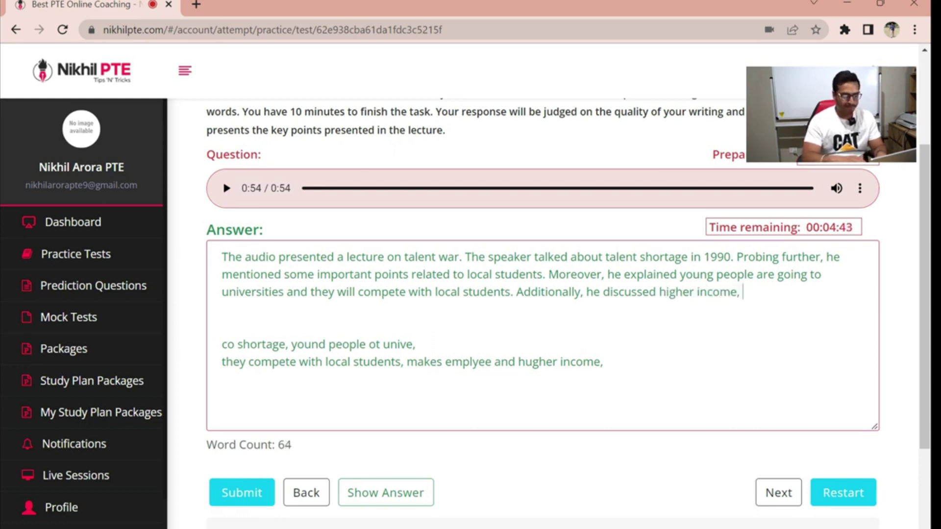
pyautogui.write(', and sho')
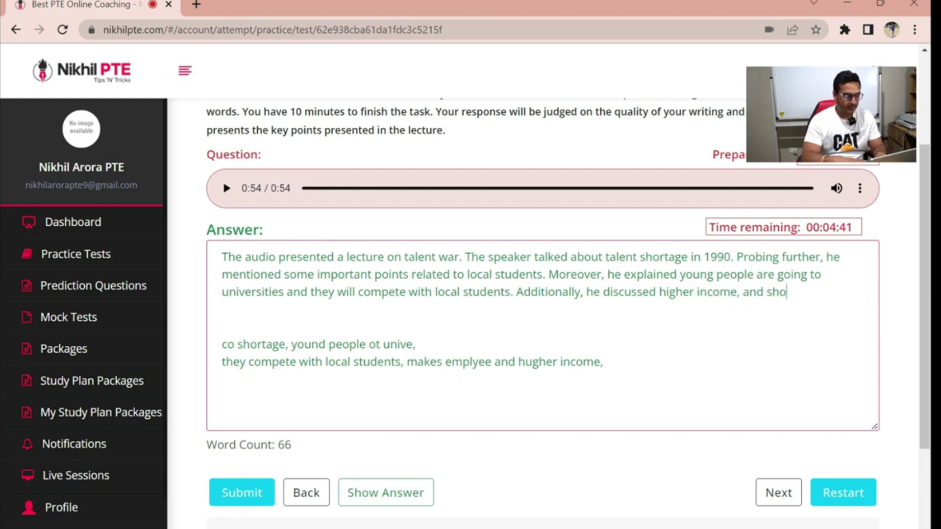
pyautogui.press('BackSpace')
pyautogui.press('BackSpace')
pyautogui.press('BackSpace')
pyautogui.write('comp')
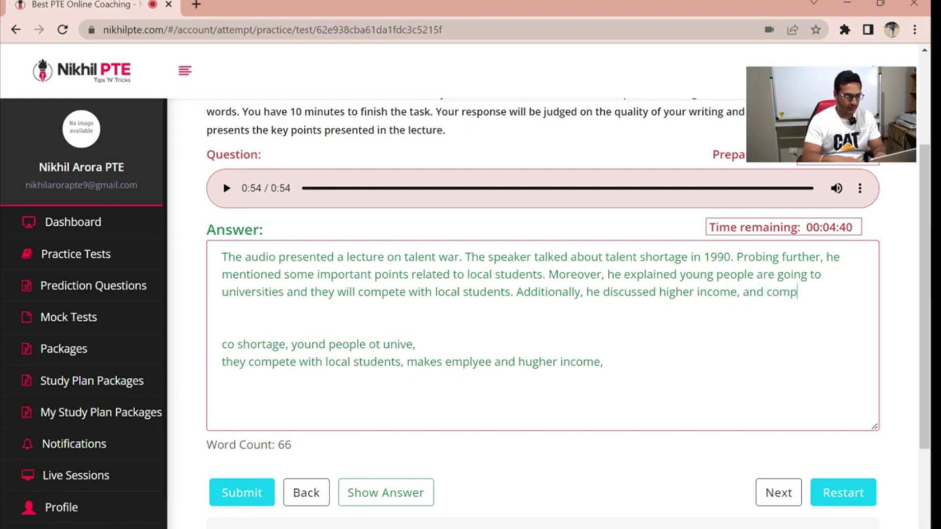
pyautogui.write('any shora')
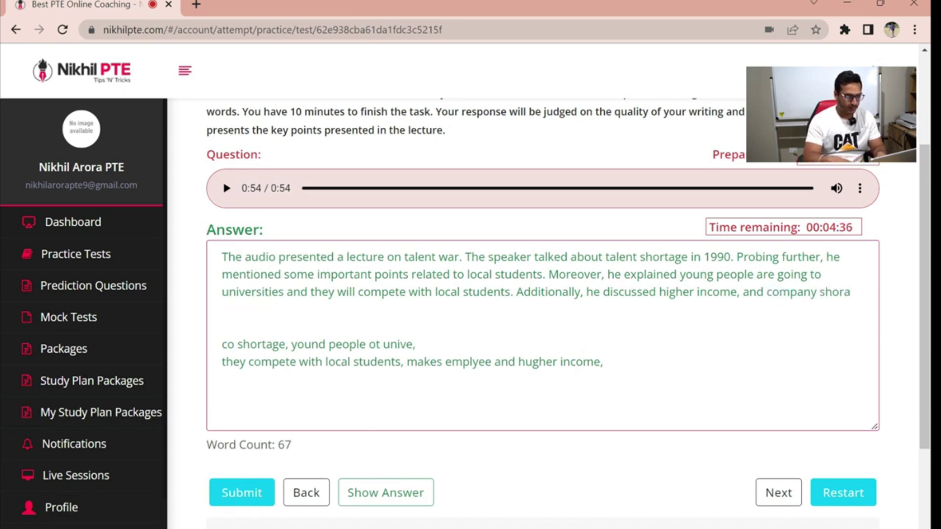
pyautogui.write('tgtage.')
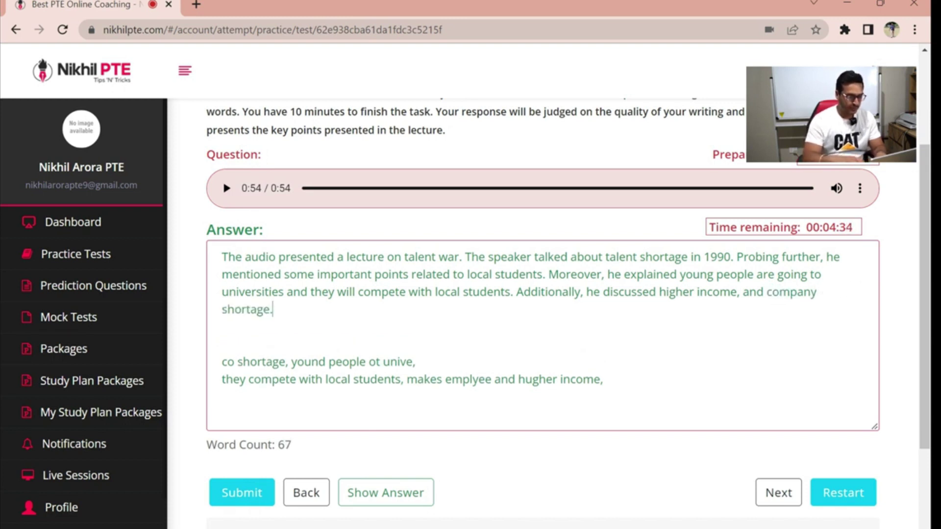
# Add the closing sentence "To conlude, this lecture was based on employees." to the summary.
pyautogui.write(' To conlude')
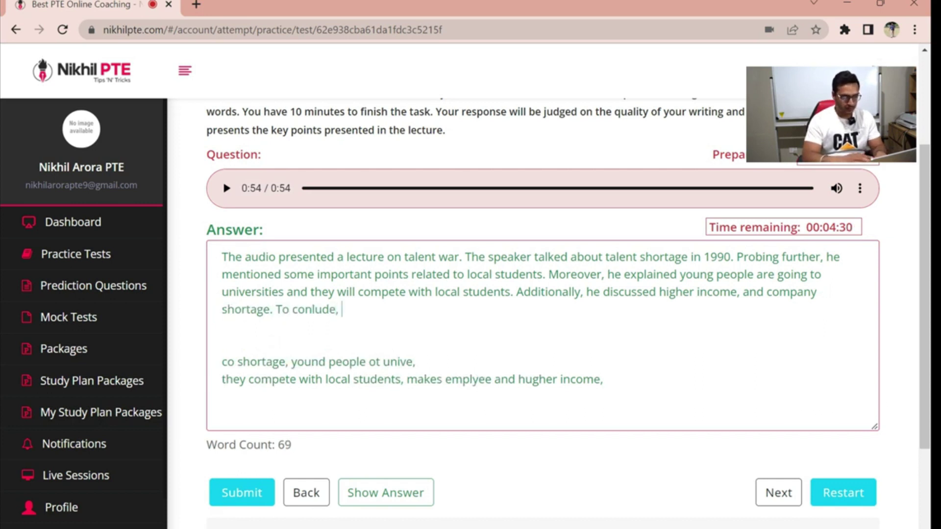
pyautogui.write(', this lecture was based on')
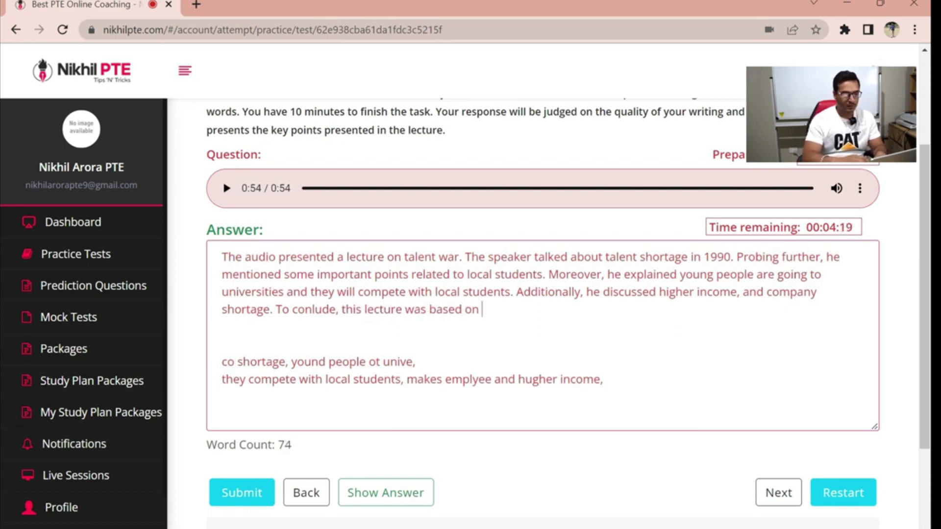
pyautogui.write(' employees.')
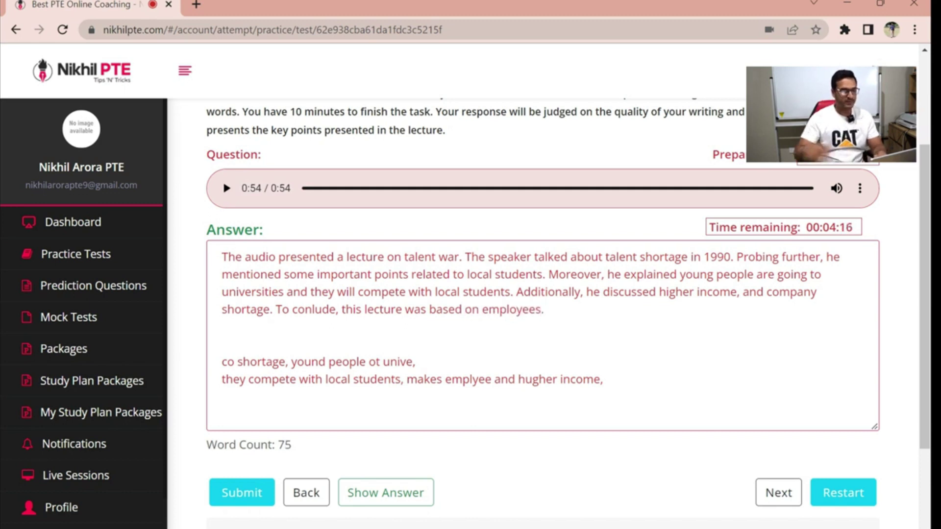
# Delete the leftover note lines below the summary and check the word count.
pyautogui.hotkey('shift', 'Up')
pyautogui.hotkey('shift', 'Up')
pyautogui.press('BackSpace')
pyautogui.click(545, 347)
pyautogui.moveTo(297, 445); pyautogui.dragTo(193, 449)
pyautogui.click(628, 354)
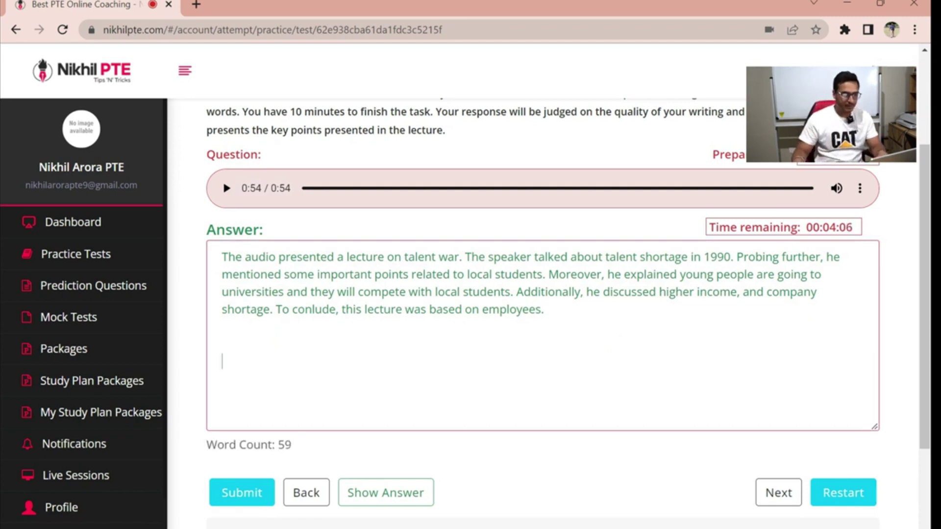
# Review the task instructions and read through the first line of the summary, from "The audio presented" to "Probing further, he".
pyautogui.scroll(4, 840, 170)
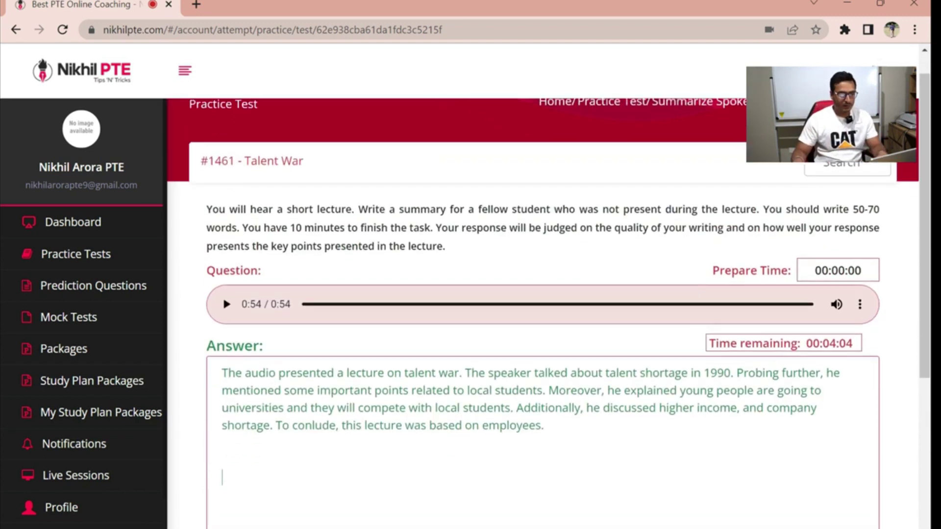
pyautogui.scroll(-5, 839, 171)
pyautogui.scroll(1, 839, 170)
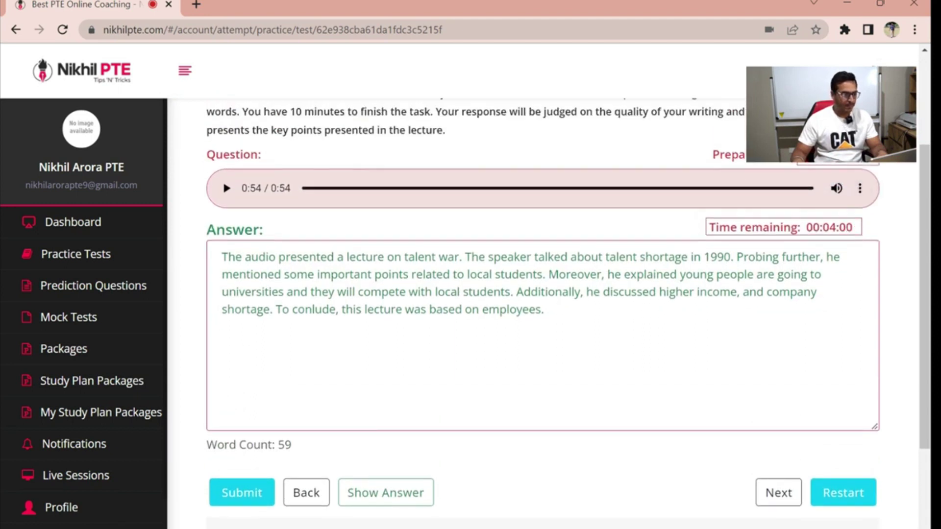
pyautogui.hotkey('ctrl', 'Home')
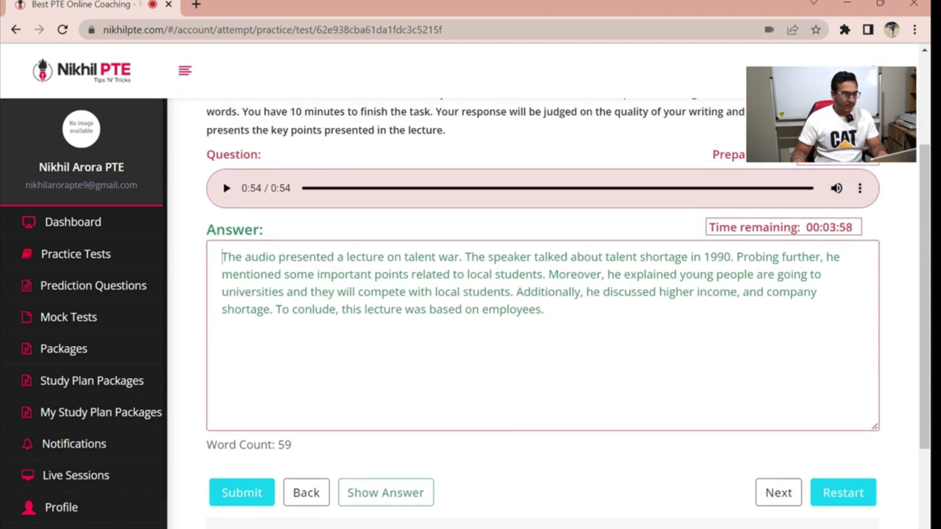
pyautogui.hotkey('shift', 'Right')
pyautogui.hotkey('shift', 'Right')
pyautogui.hotkey('shift', 'Right')
pyautogui.hotkey('shift', 'Right')
pyautogui.hotkey('shift', 'Right')
pyautogui.hotkey('shift', 'Right')
pyautogui.hotkey('shift', 'Right')
pyautogui.hotkey('shift', 'Right')
pyautogui.hotkey('shift', 'Right')
pyautogui.hotkey('shift', 'Right')
pyautogui.hotkey('shift', 'Right')
pyautogui.hotkey('shift', 'Right')
pyautogui.hotkey('shift', 'Right')
pyautogui.hotkey('shift', 'Right')
pyautogui.hotkey('shift', 'Right')
pyautogui.hotkey('shift', 'Right')
pyautogui.hotkey('shift', 'Right')
pyautogui.hotkey('shift', 'Right')
pyautogui.hotkey('shift', 'Right')
pyautogui.hotkey('shift', 'Right')
pyautogui.hotkey('shift', 'Right')
pyautogui.hotkey('shift', 'Right')
pyautogui.hotkey('shift', 'Right')
pyautogui.hotkey('shift', 'Right')
pyautogui.hotkey('shift', 'Right')
pyautogui.hotkey('shift', 'Right')
pyautogui.hotkey('shift', 'Right')
pyautogui.hotkey('shift', 'Right')
pyautogui.hotkey('shift', 'Right')
pyautogui.hotkey('shift', 'Right')
pyautogui.hotkey('shift', 'Right')
pyautogui.hotkey('shift', 'Right')
pyautogui.hotkey('shift', 'Right')
pyautogui.hotkey('shift', 'Right')
pyautogui.hotkey('shift', 'Right')
pyautogui.hotkey('shift', 'Right')
pyautogui.hotkey('shift', 'Right')
pyautogui.hotkey('shift', 'Right')
pyautogui.hotkey('shift', 'Right')
pyautogui.hotkey('shift', 'Right')
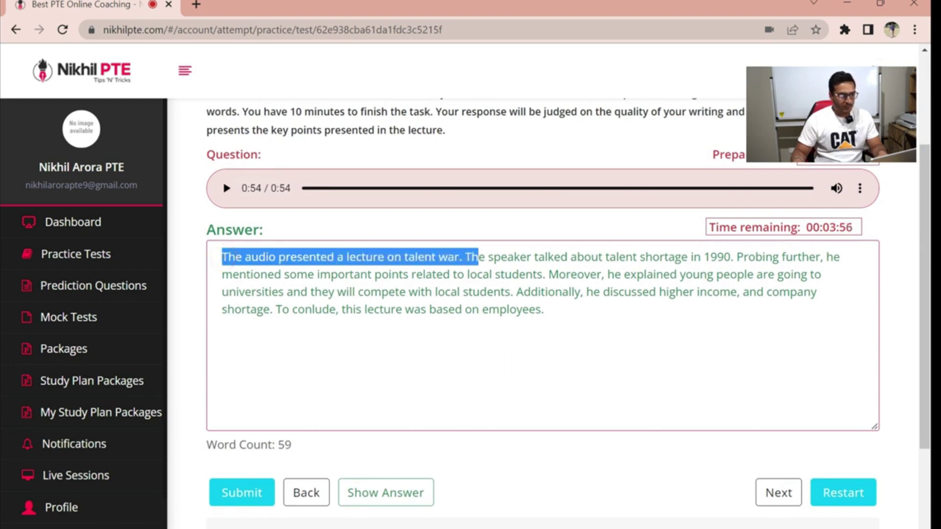
pyautogui.hotkey('shift', 'Right')
pyautogui.hotkey('shift', 'Right')
pyautogui.hotkey('shift', 'Right')
pyautogui.hotkey('shift', 'Right')
pyautogui.hotkey('shift', 'Right')
pyautogui.hotkey('shift', 'Right')
pyautogui.hotkey('shift', 'Right')
pyautogui.hotkey('shift', 'Right')
pyautogui.hotkey('shift', 'Right')
pyautogui.hotkey('shift', 'Right')
pyautogui.hotkey('shift', 'Right')
pyautogui.hotkey('shift', 'Right')
pyautogui.hotkey('shift', 'Right')
pyautogui.hotkey('shift', 'Right')
pyautogui.hotkey('shift', 'Right')
pyautogui.hotkey('shift', 'Right')
pyautogui.hotkey('shift', 'Right')
pyautogui.hotkey('shift', 'Right')
pyautogui.hotkey('shift', 'Right')
pyautogui.hotkey('shift', 'Right')
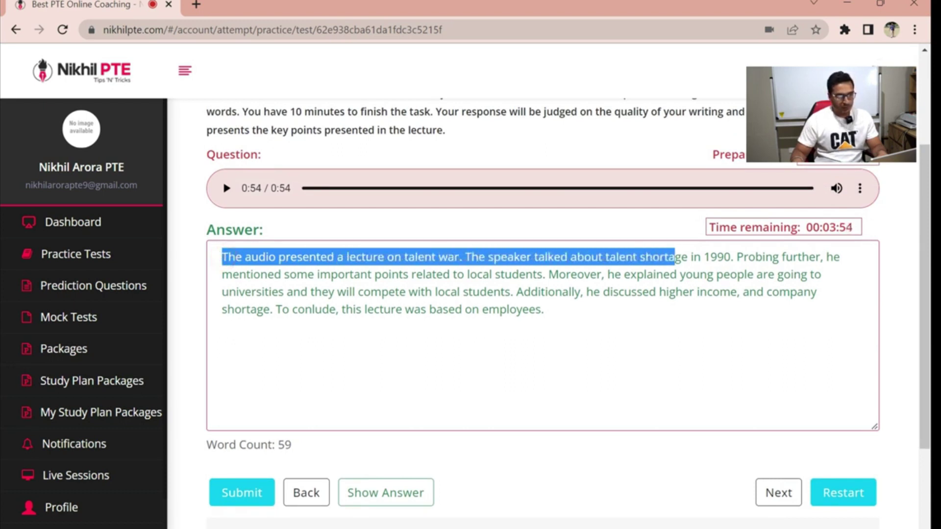
pyautogui.hotkey('shift', 'End')
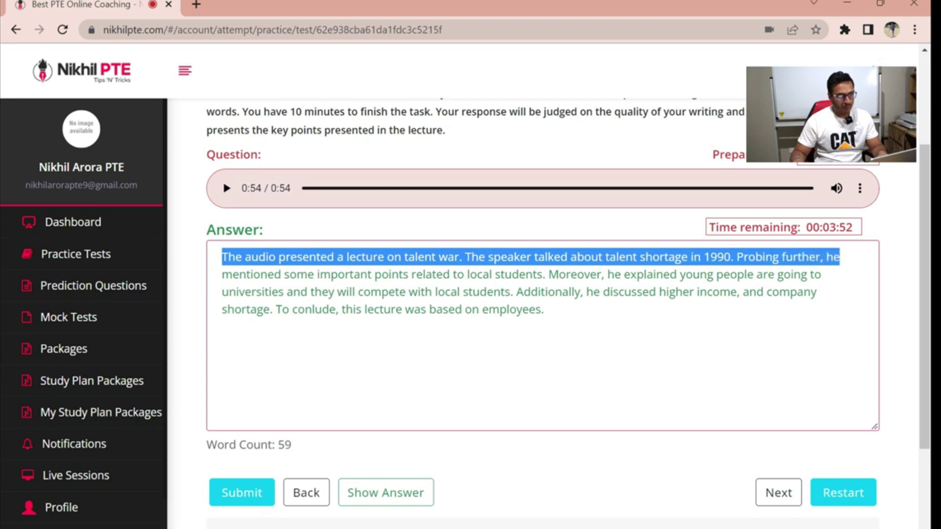
pyautogui.press('Right')
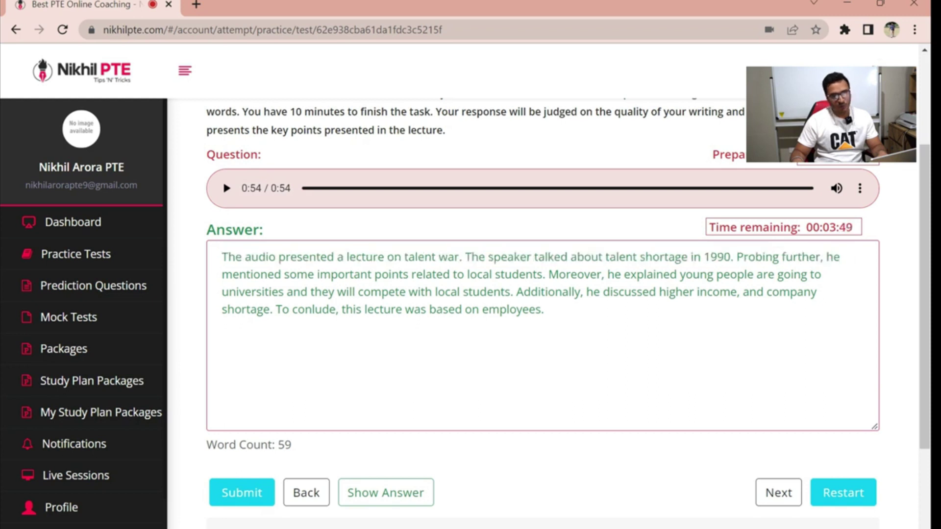
# Examine the linking phrases in the summary, including "Probing further,", "Additionally," and "To conlude,".
pyautogui.hotkey('shift', 'Left')
pyautogui.hotkey('shift', 'Left')
pyautogui.hotkey('shift', 'Left')
pyautogui.hotkey('shift', 'Left')
pyautogui.hotkey('shift', 'Left')
pyautogui.hotkey('shift', 'Left')
pyautogui.hotkey('shift', 'Left')
pyautogui.hotkey('shift', 'Left')
pyautogui.hotkey('shift', 'Left')
pyautogui.hotkey('shift', 'Left')
pyautogui.hotkey('shift', 'Left')
pyautogui.hotkey('shift', 'Left')
pyautogui.hotkey('shift', 'Left')
pyautogui.hotkey('shift', 'Left')
pyautogui.hotkey('shift', 'Left')
pyautogui.hotkey('shift', 'Left')
pyautogui.hotkey('shift', 'Left')
pyautogui.hotkey('shift', 'Left')
pyautogui.hotkey('shift', 'Right')
pyautogui.hotkey('shift', 'Right')
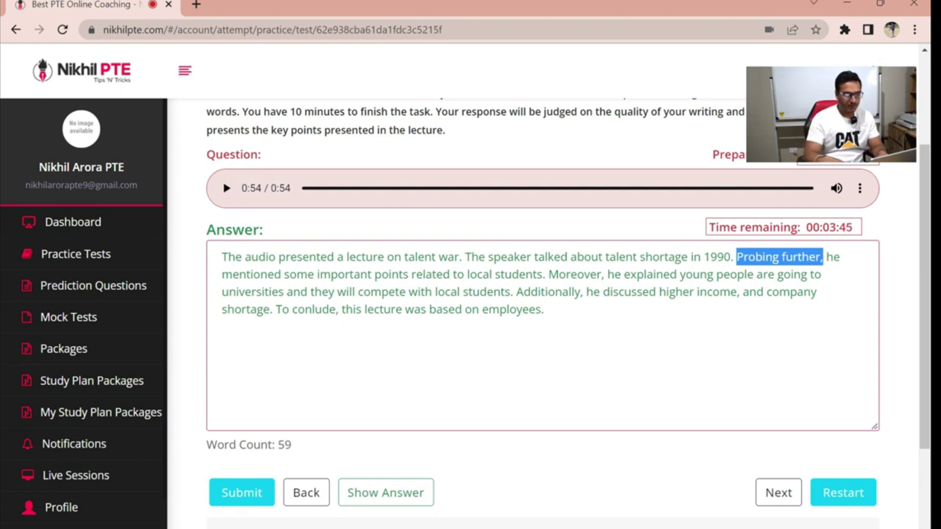
pyautogui.click(794, 257)
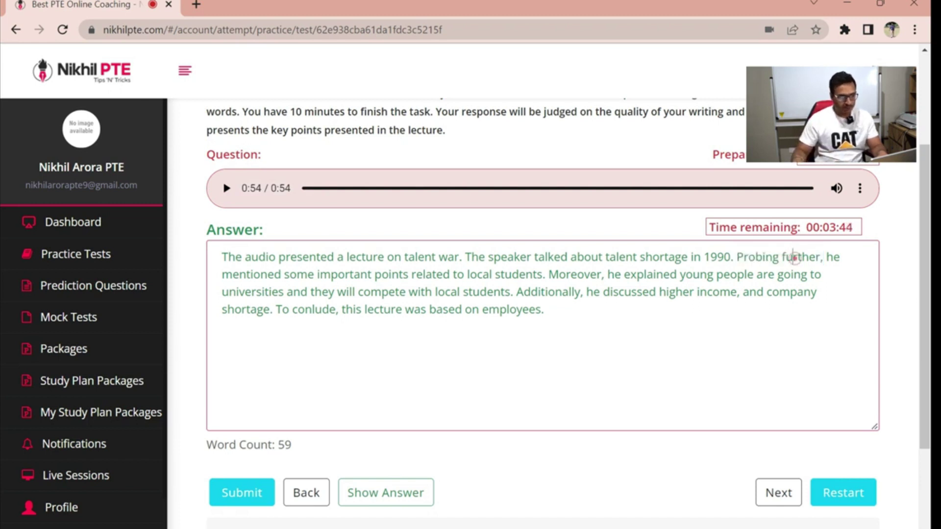
pyautogui.moveTo(604, 275); pyautogui.dragTo(538, 292)
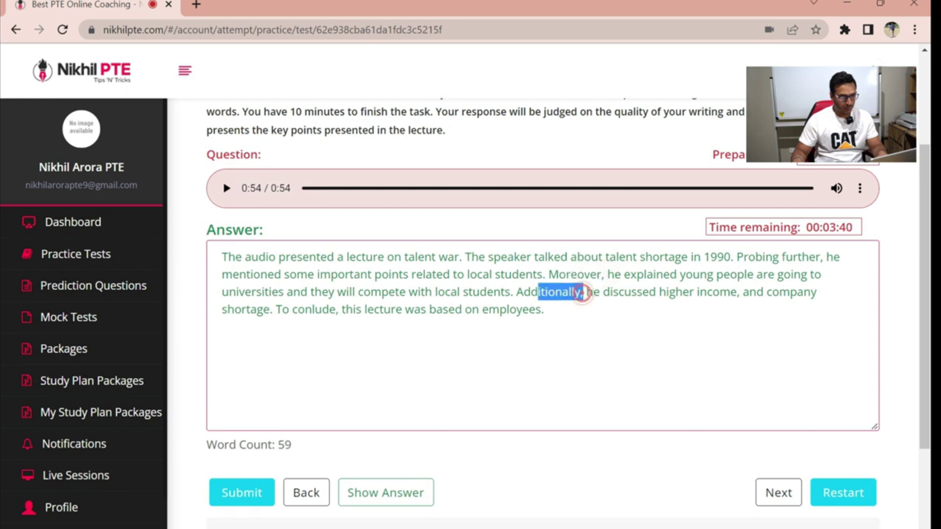
pyautogui.click(338, 310)
pyautogui.moveTo(339, 310); pyautogui.dragTo(273, 309)
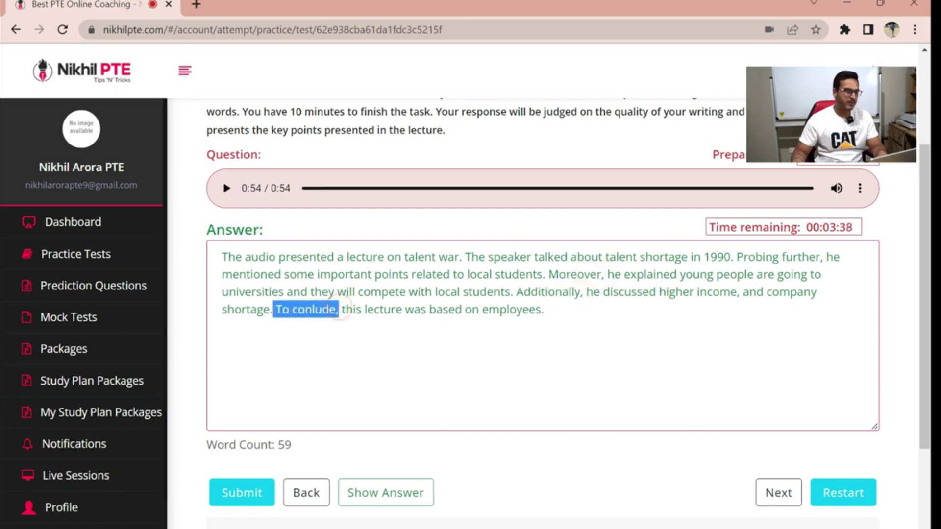
pyautogui.click(300, 340)
pyautogui.click(496, 359)
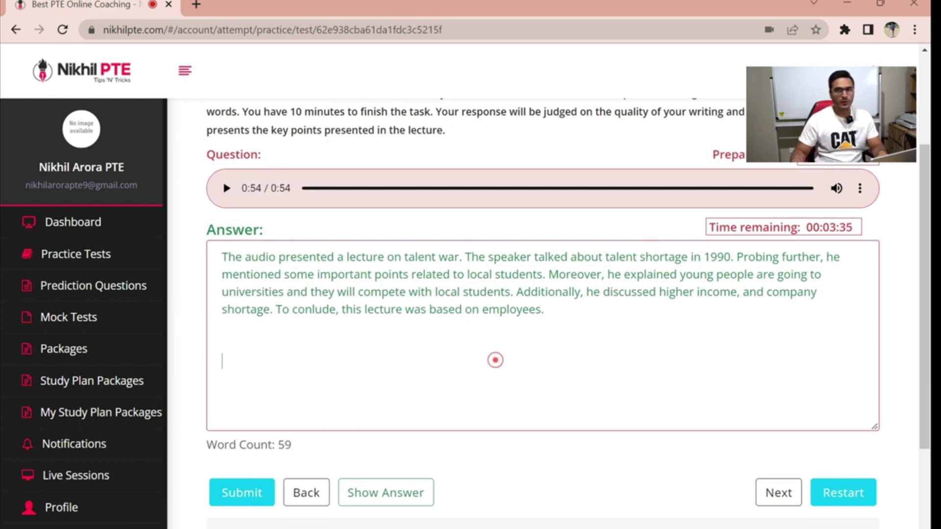
pyautogui.click(583, 310)
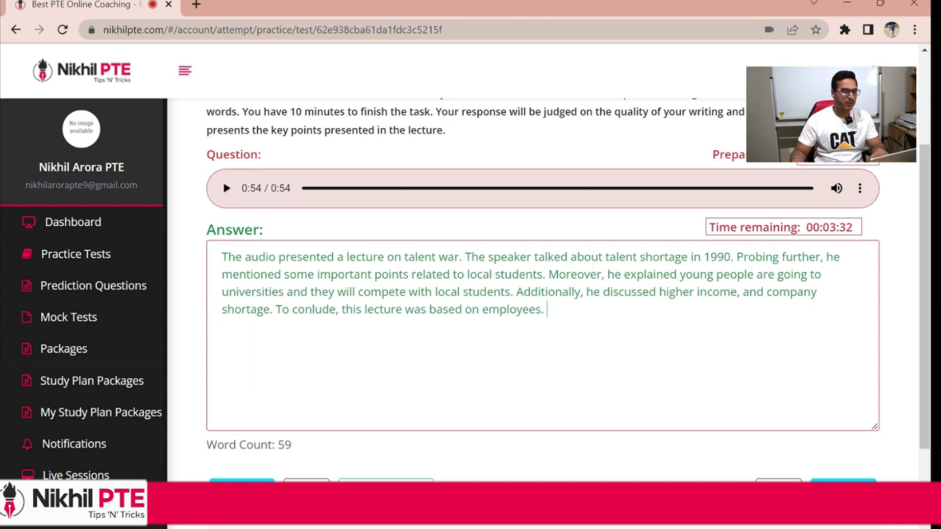
# Submit the summary for scoring, check the marked spelling and grammar errors, and close the score report.
pyautogui.scroll(-3, 223, 179)
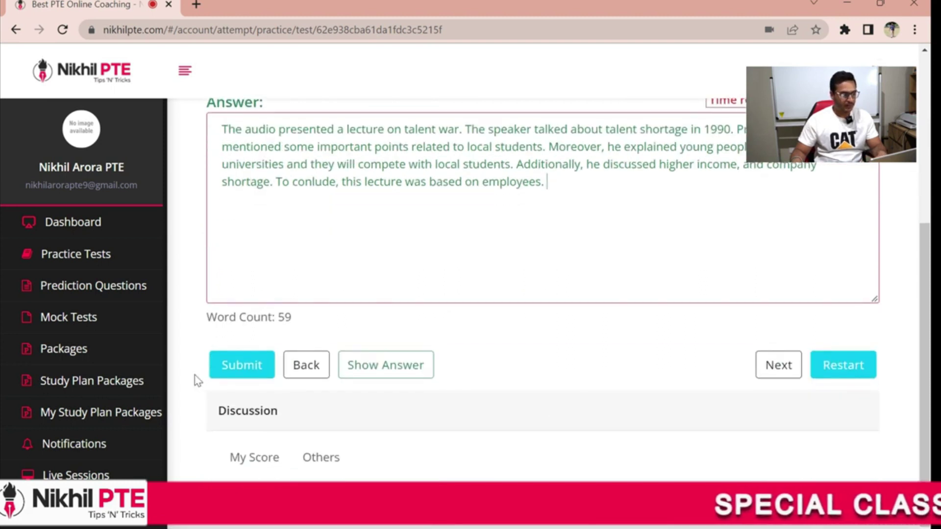
pyautogui.click(242, 364)
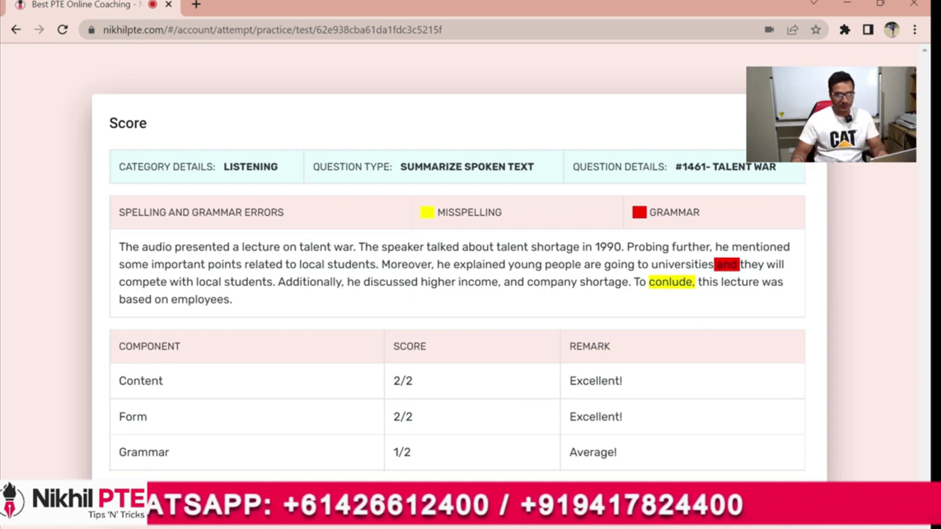
pyautogui.press('Escape')
pyautogui.scroll(5, 539, 280)
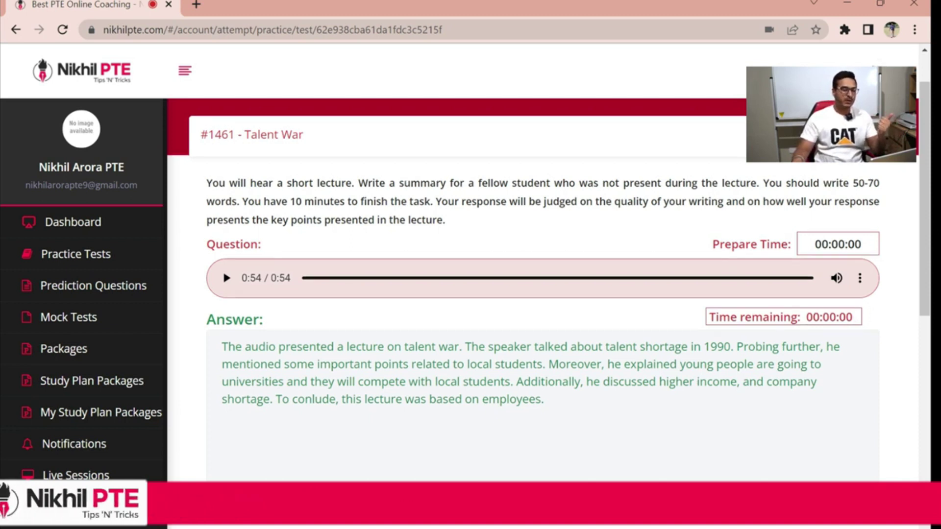
# Correct "conlude" to "conclude" and add a comma after "universities" in the summary.
pyautogui.scroll(-5, 539, 279)
pyautogui.scroll(2, 539, 280)
pyautogui.click(307, 255)
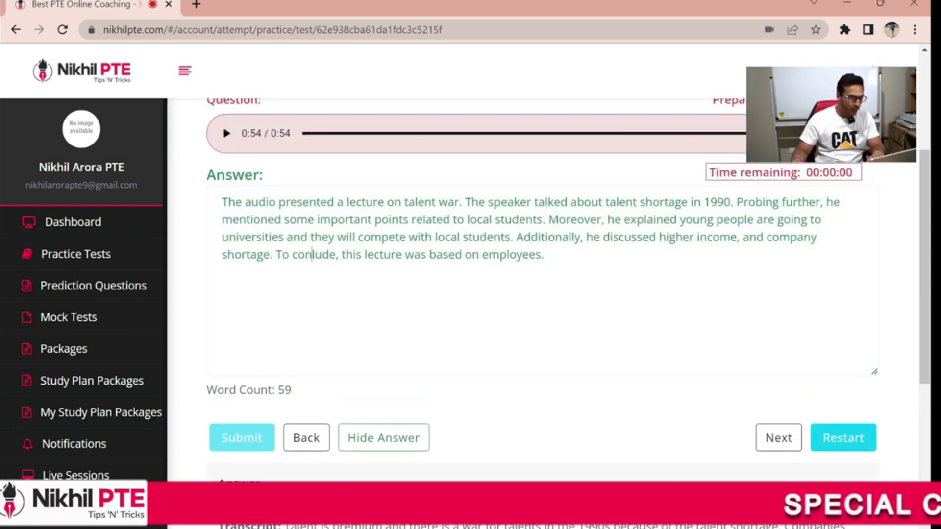
pyautogui.write('c')
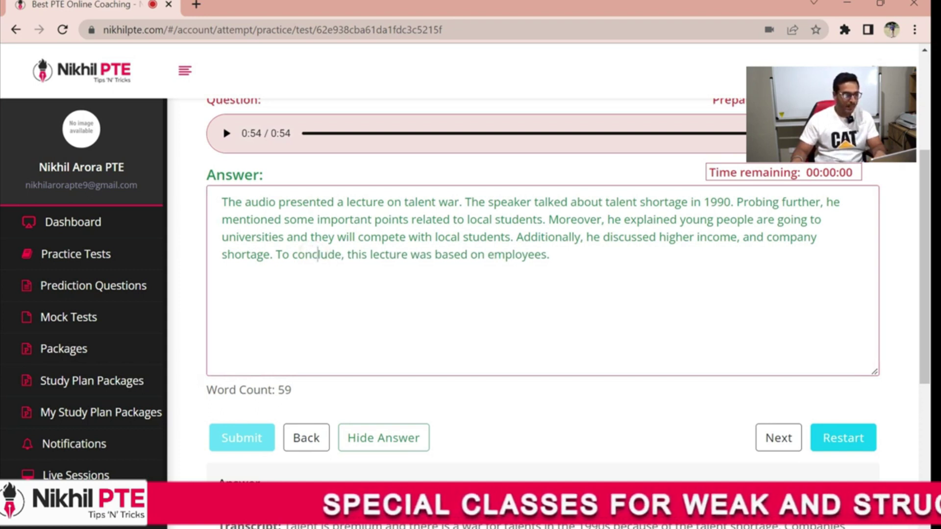
pyautogui.click(284, 238)
pyautogui.write(',')
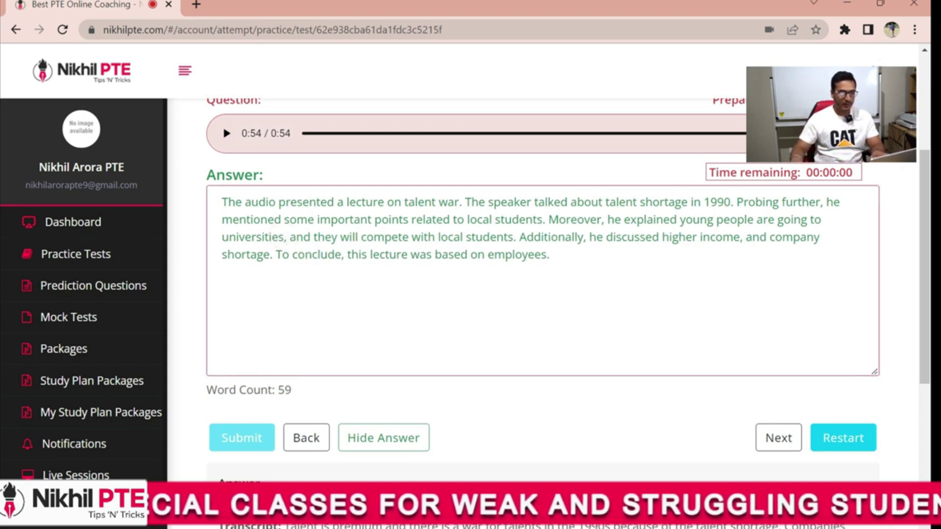
# Copy the whole corrected summary, restart the Talent War question, and paste the text in as the new answer.
pyautogui.hotkey('ctrl', 'a')
pyautogui.hotkey('ctrl', 'c')
pyautogui.press('Right')
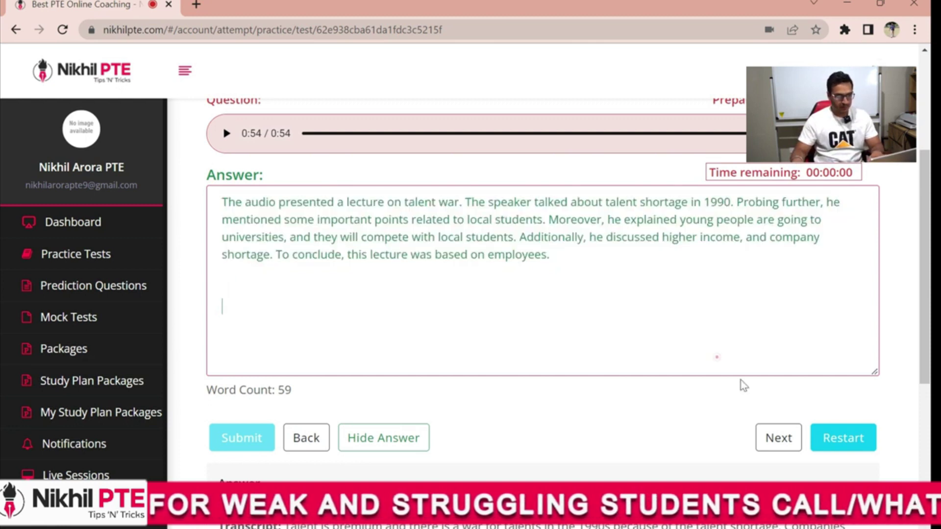
pyautogui.click(843, 441)
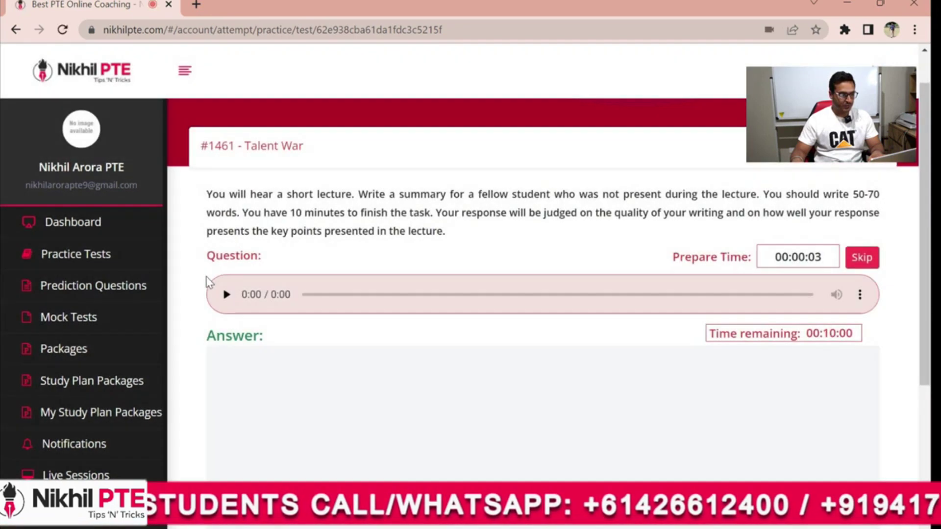
pyautogui.click(339, 443)
pyautogui.hotkey('ctrl', 'v')
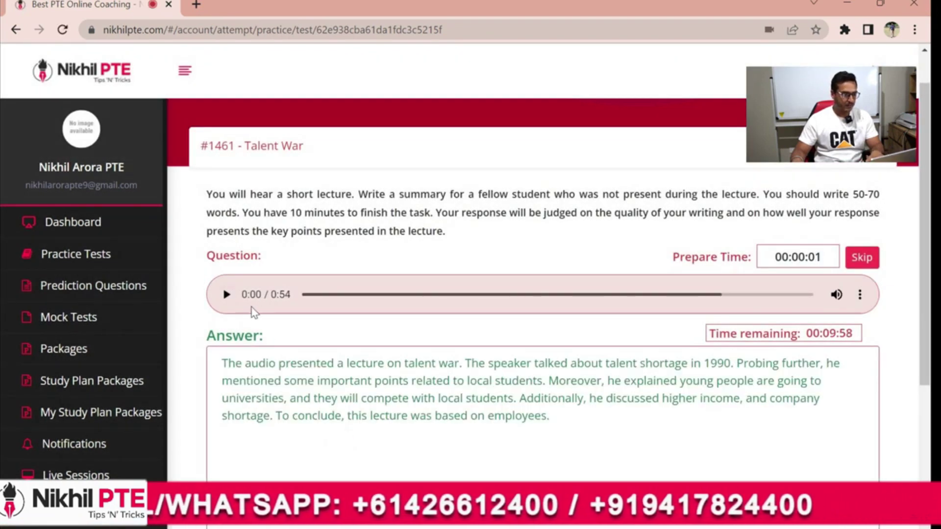
# Submit the corrected summary and review its component and overall scores, closing the report when done.
pyautogui.scroll(-3, 245, 441)
pyautogui.click(242, 453)
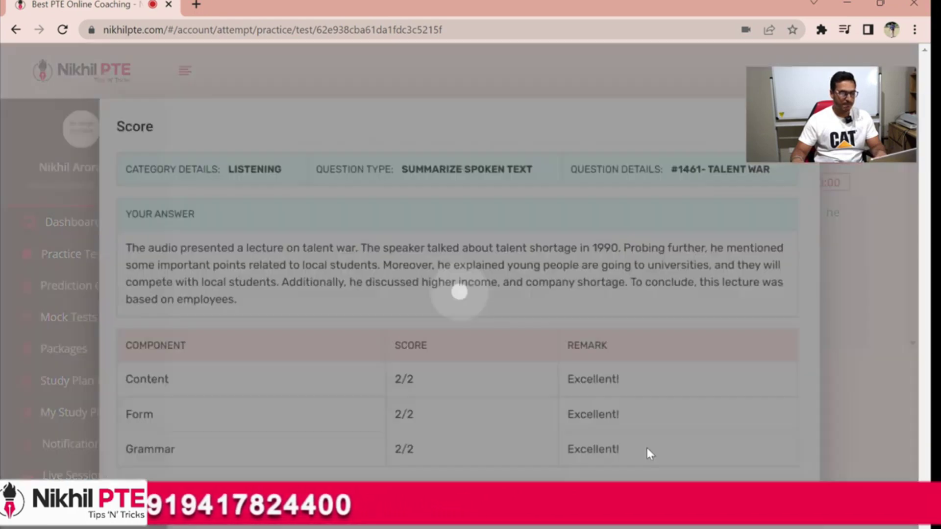
pyautogui.scroll(-3, 640, 389)
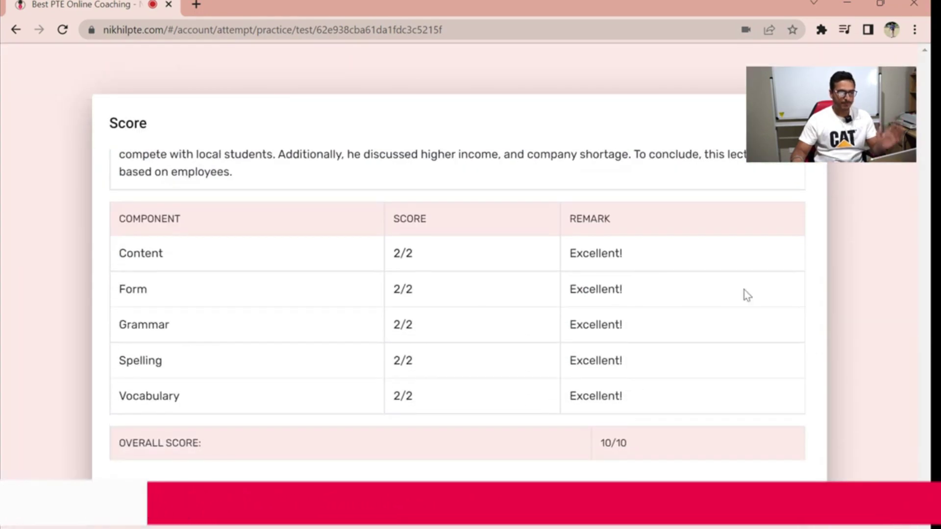
pyautogui.click(809, 123)
# Pause the lecture audio and show the question's answer transcript.
pyautogui.scroll(3, 809, 123)
pyautogui.scroll(-3, 267, 164)
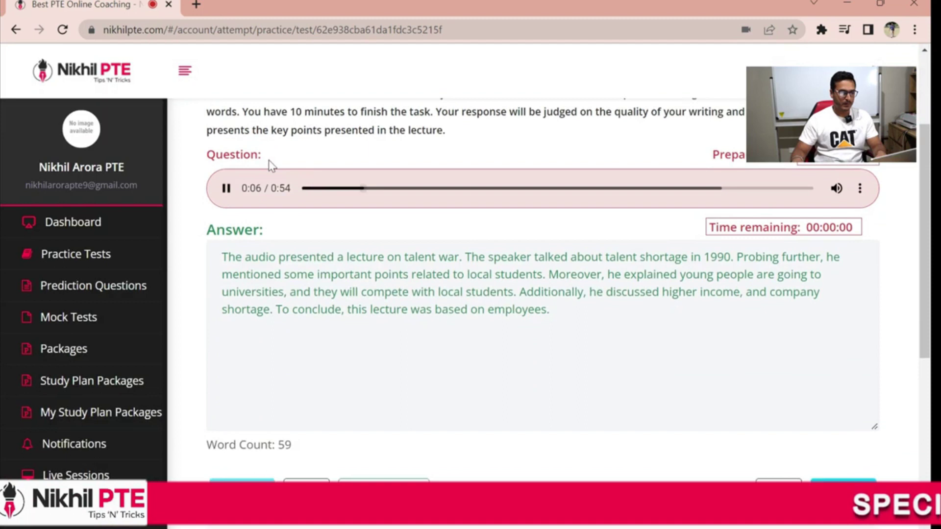
pyautogui.click(223, 188)
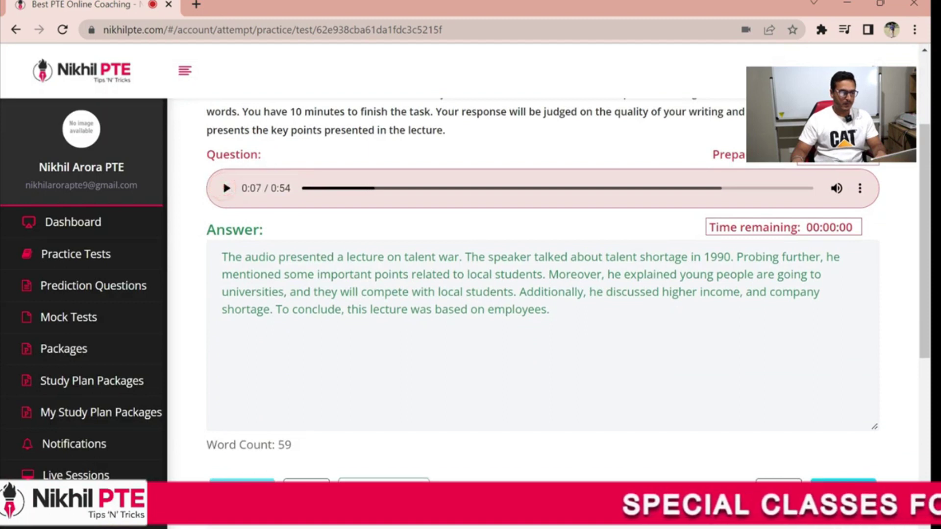
pyautogui.click(407, 480)
pyautogui.scroll(-5, 408, 479)
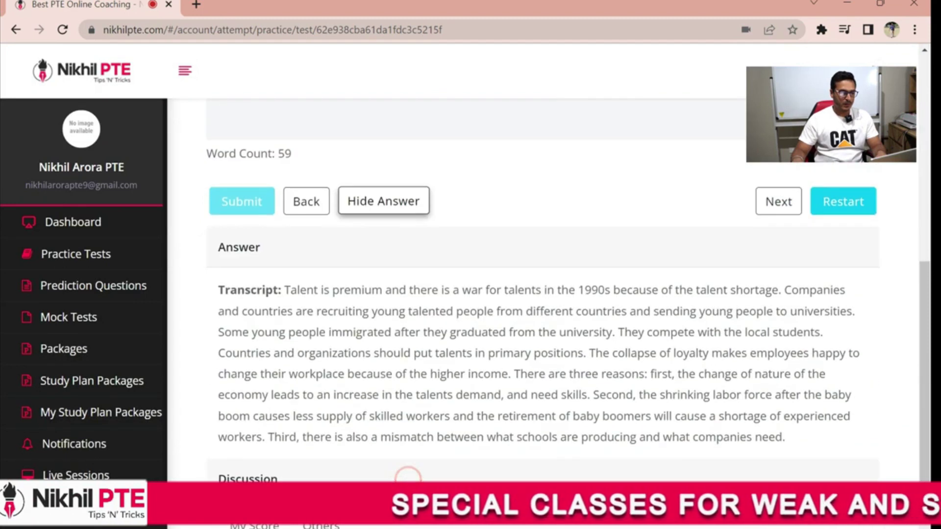
# View your own scored attempts in the Discussion section and examine the score report of the latest answer.
pyautogui.scroll(-1, 252, 450)
pyautogui.click(252, 470)
pyautogui.scroll(-5, 252, 474)
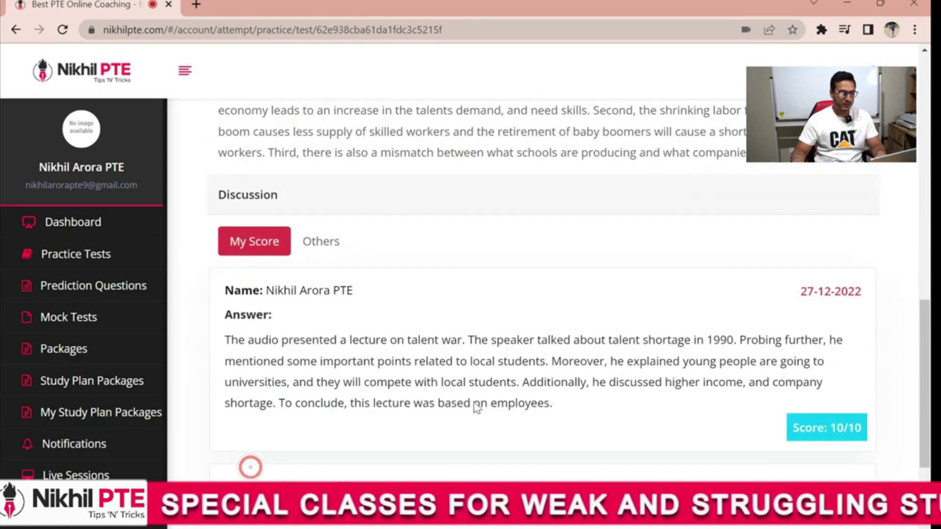
pyautogui.click(824, 426)
pyautogui.scroll(-3, 710, 419)
pyautogui.scroll(3, 676, 418)
pyautogui.scroll(-3, 642, 418)
pyautogui.scroll(3, 643, 418)
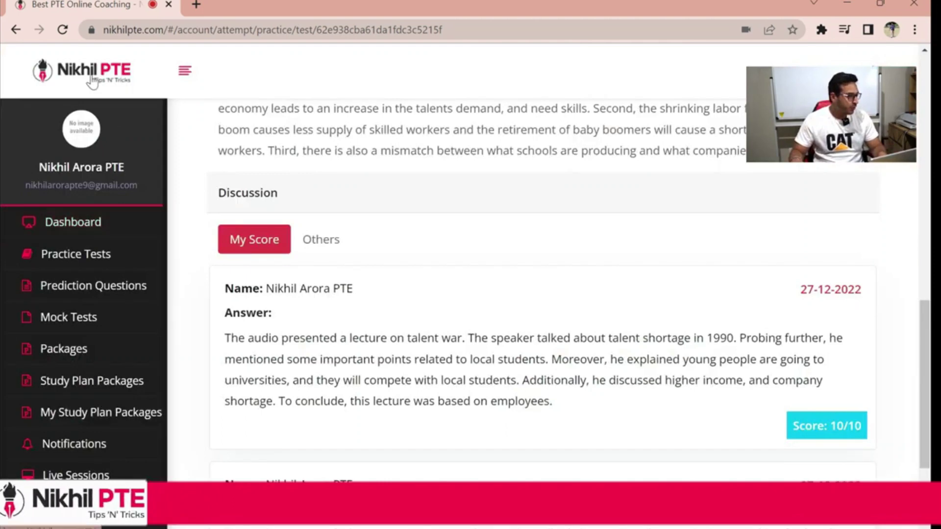
# Go to the site's home page and look through the mock test and study plan packages.
pyautogui.click(90, 75)
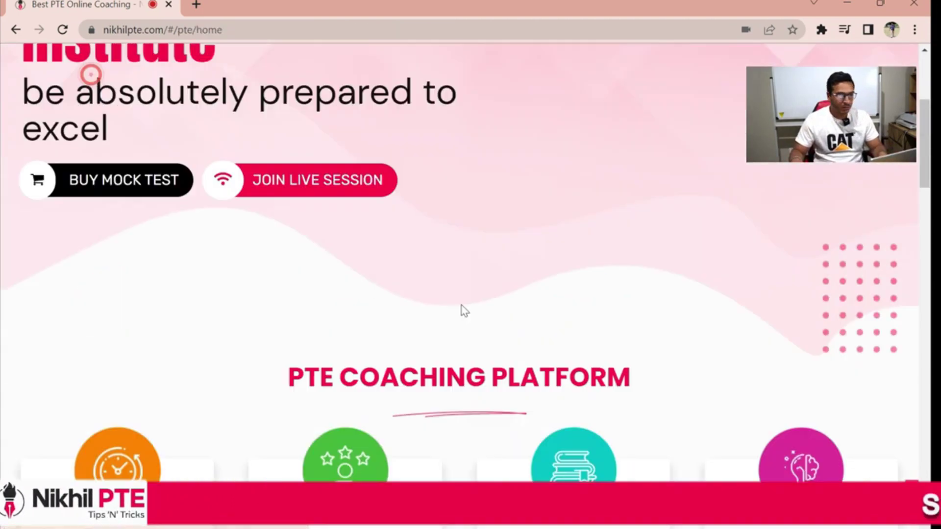
pyautogui.scroll(-15, 525, 307)
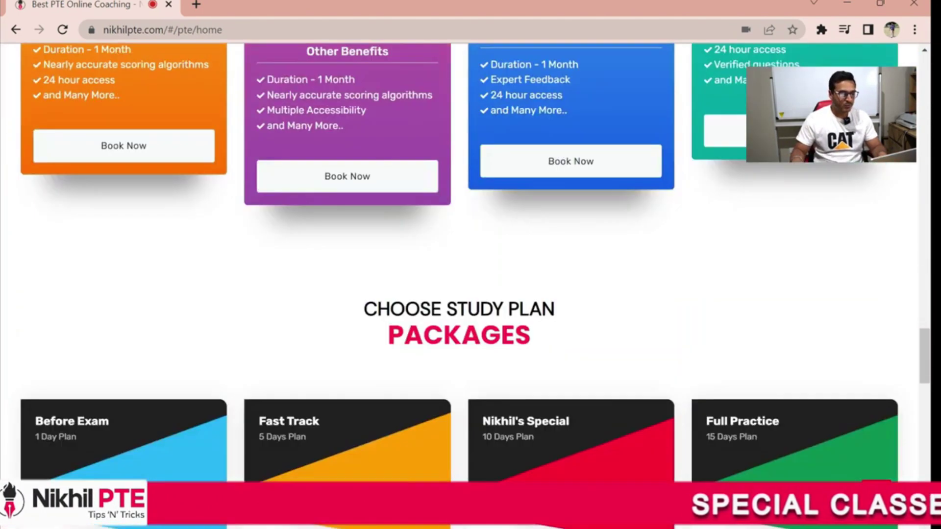
pyautogui.scroll(6, 667, 326)
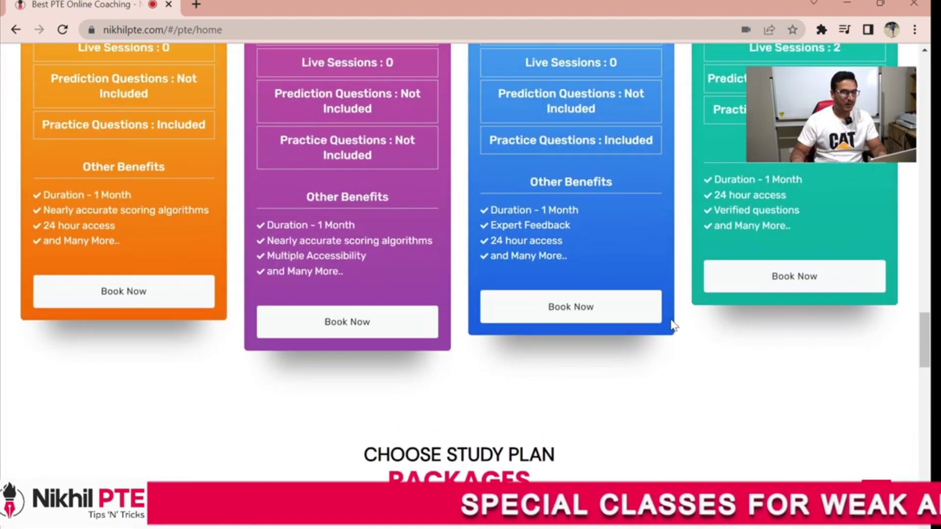
pyautogui.scroll(-7, 713, 362)
pyautogui.scroll(-5, 715, 367)
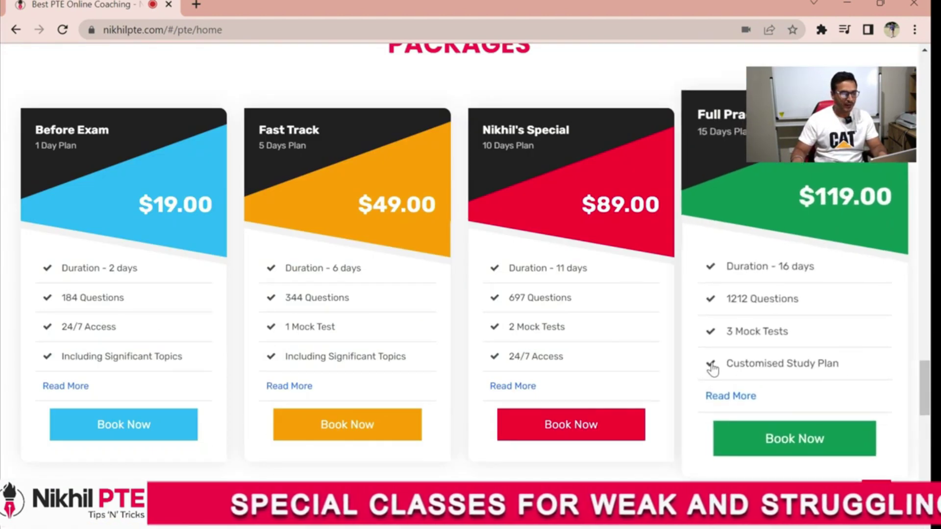